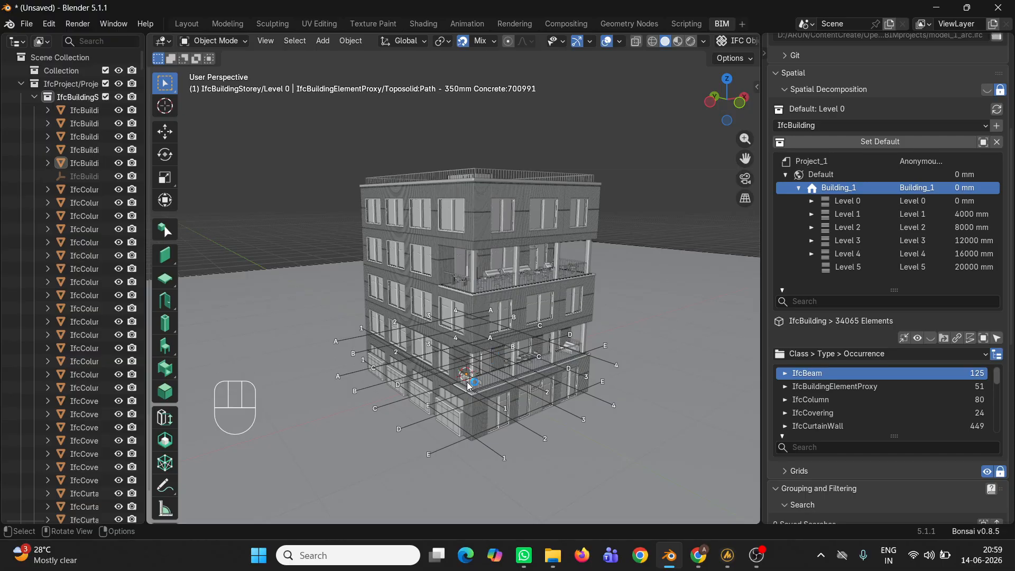
Examine the multi-storey building model together with its project information, spatial decomposition and selection filtering options.
scroll(474, 349, "up", 1)
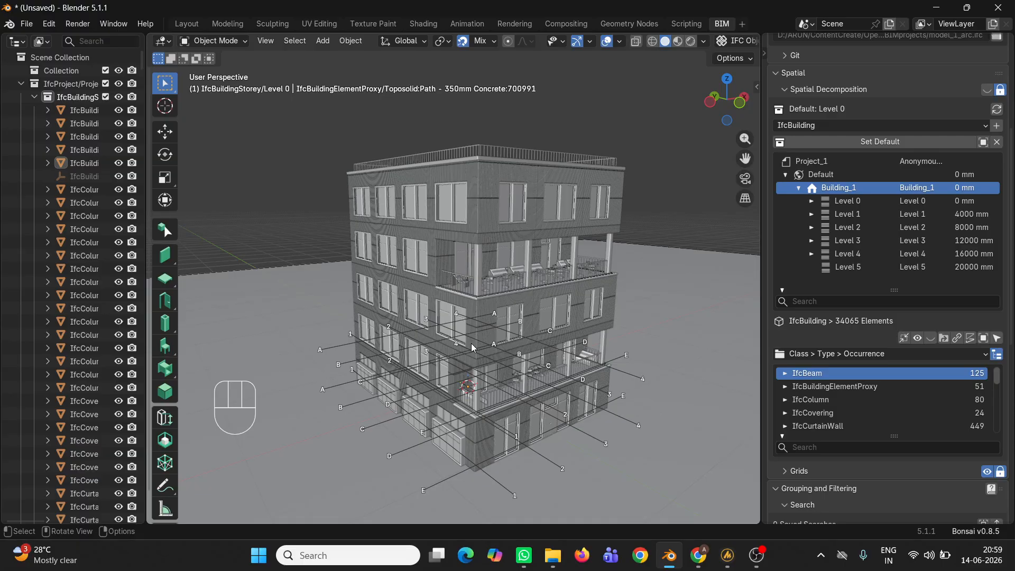
scroll(474, 349, "down", 2)
middle_click_drag(474, 349, 471, 380, "shift")
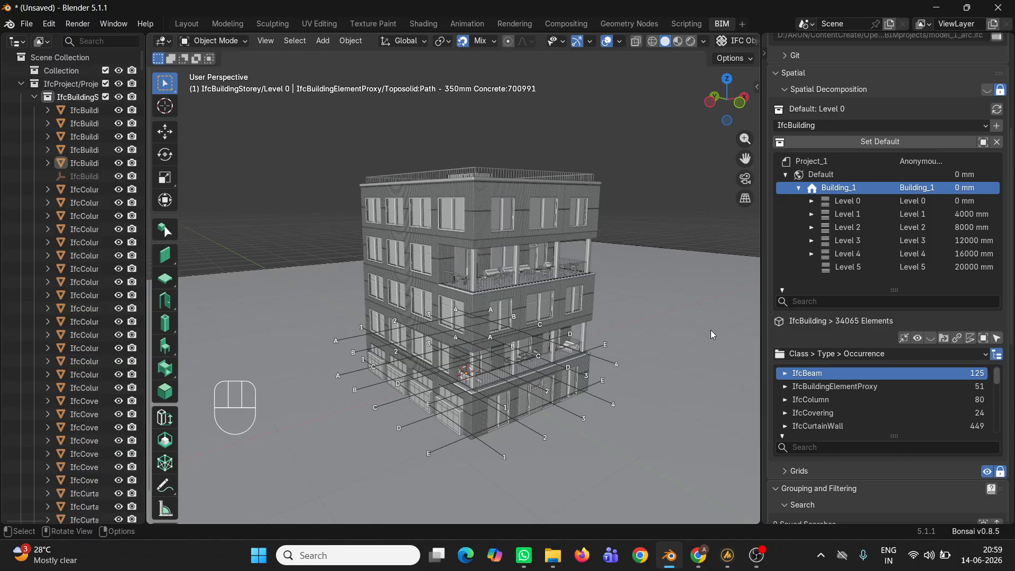
scroll(807, 78, "up", 5)
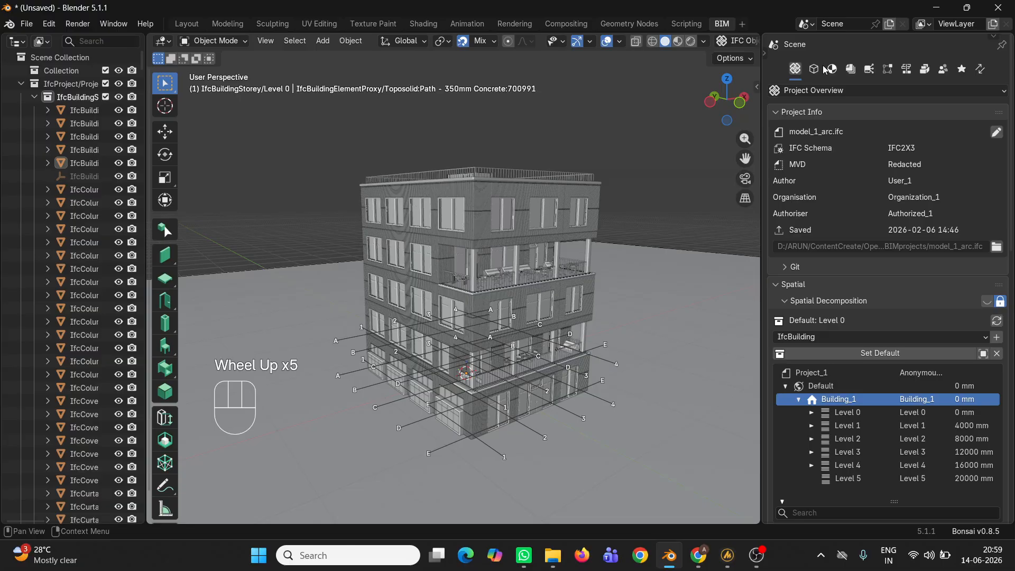
scroll(783, 311, "down", 8)
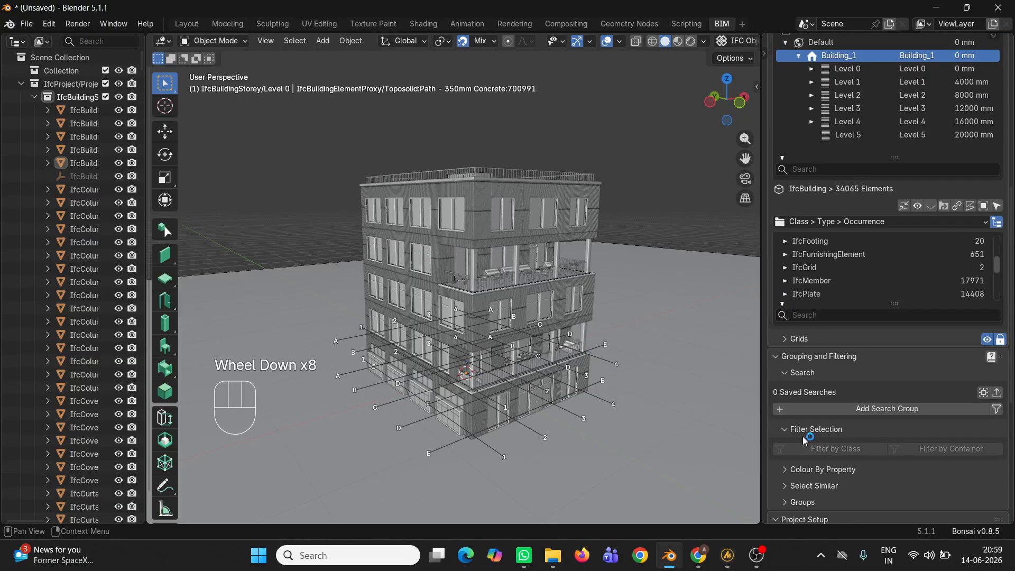
left_click(833, 450)
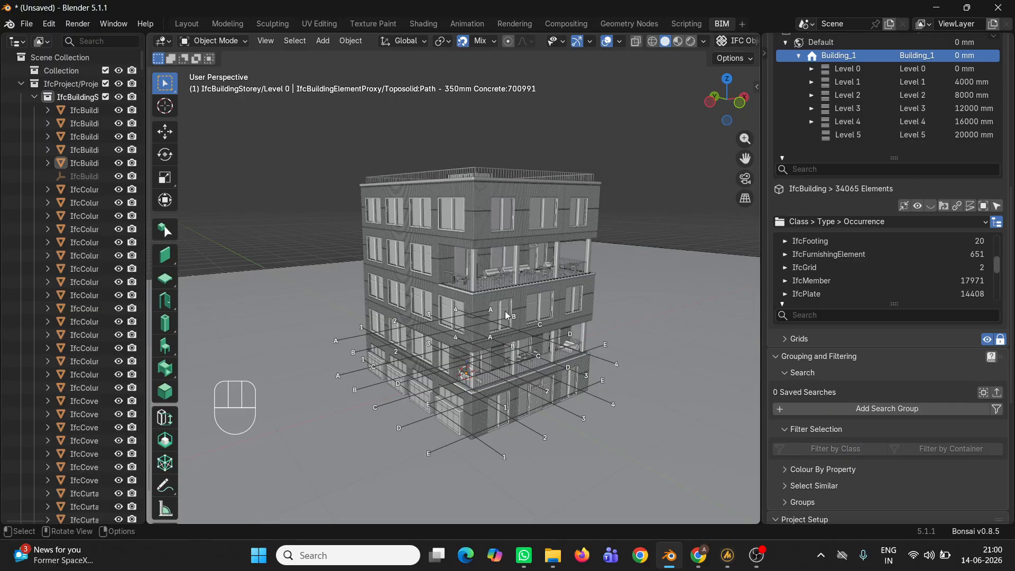
scroll(525, 393, "down", 2)
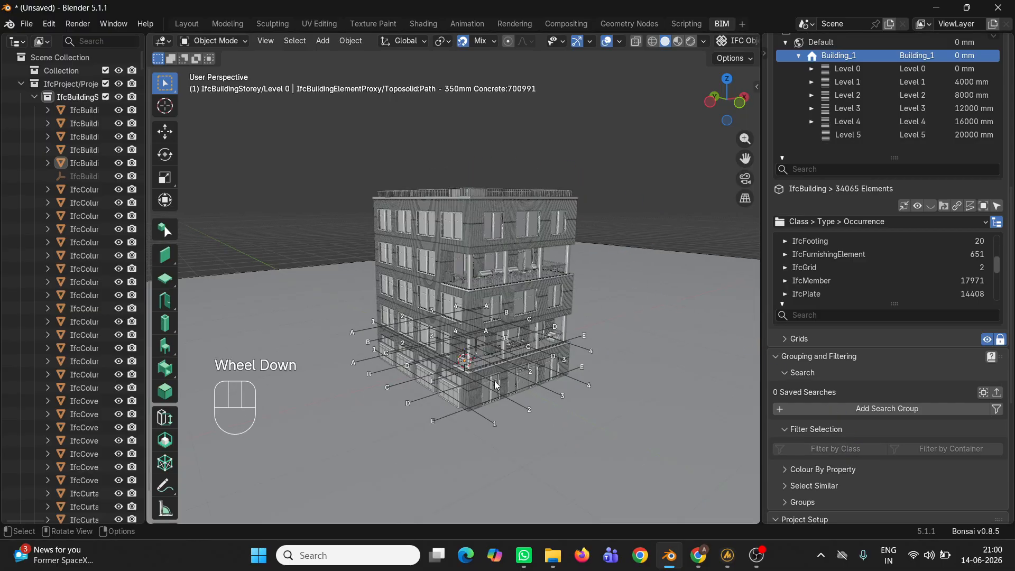
middle_click_drag(524, 391, 493, 345)
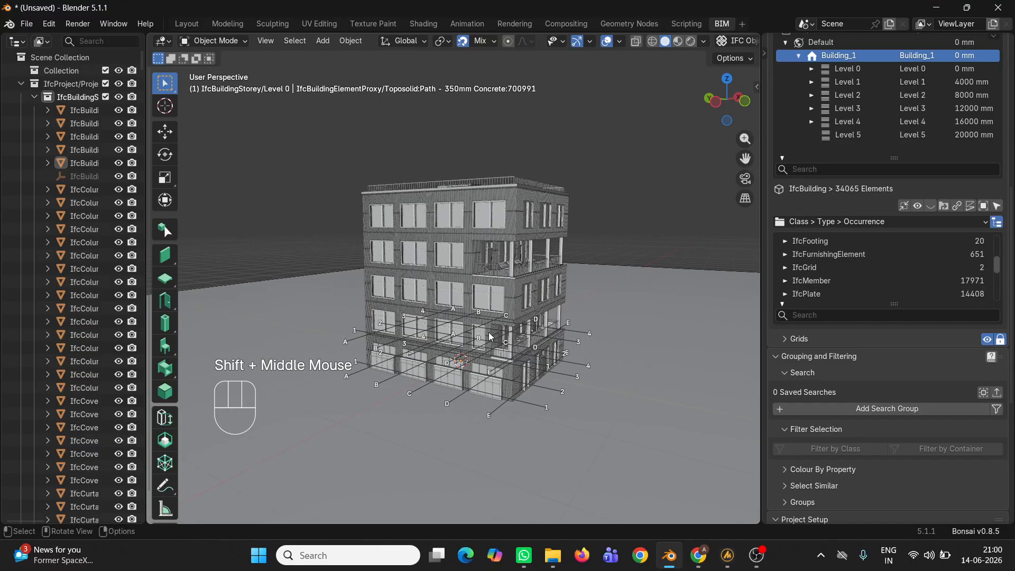
Switch to Chrome, review the IFC file list of the GNI BIM Dataset, and return to Blender.
mouse_move(700, 569)
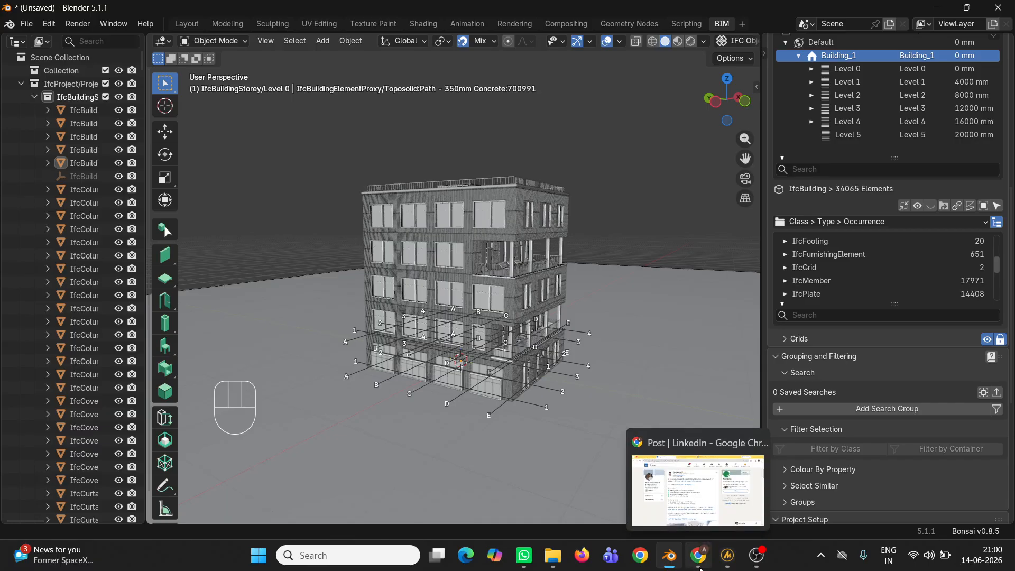
left_click(700, 560)
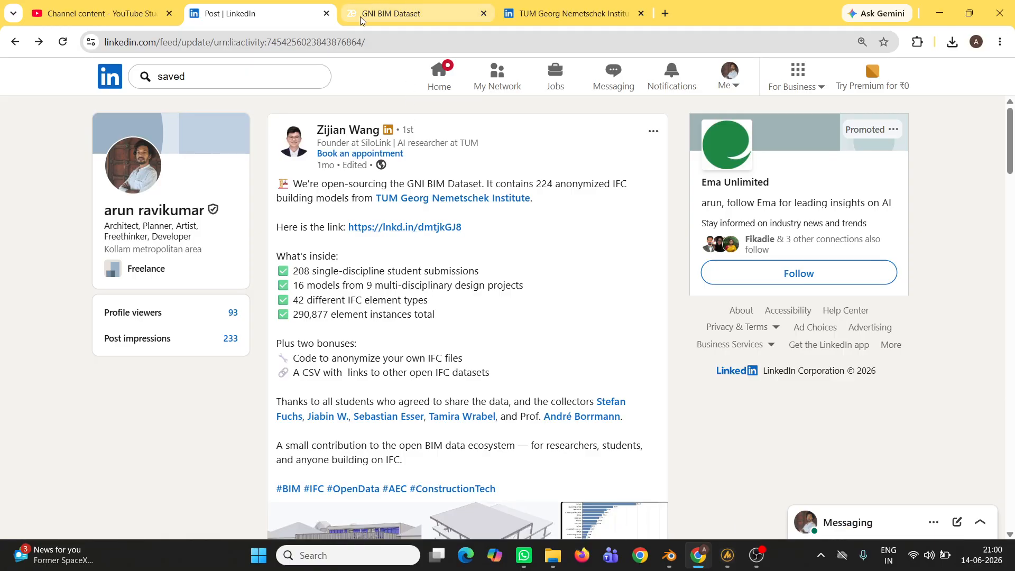
left_click(410, 21)
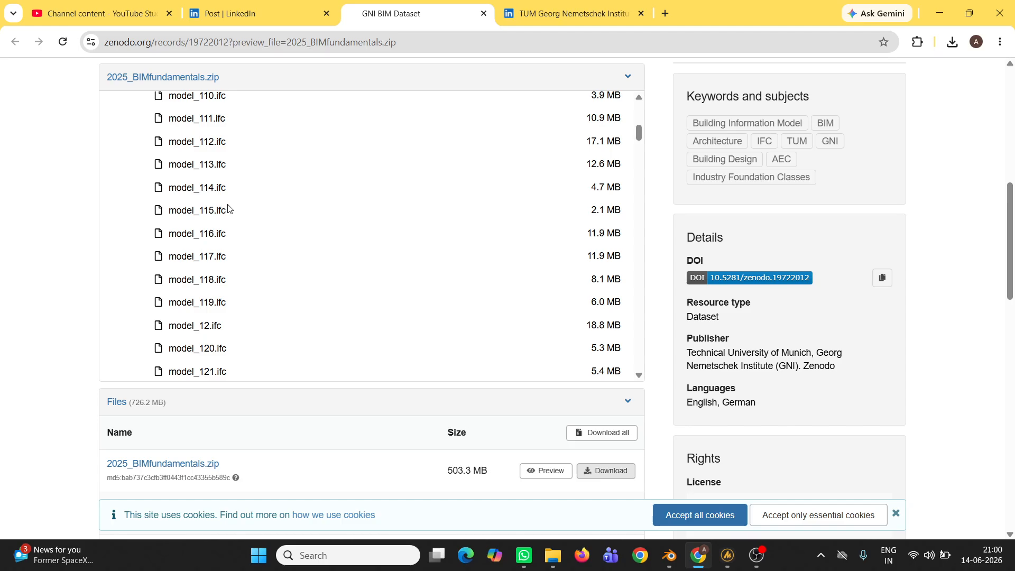
scroll(252, 244, "up", 5)
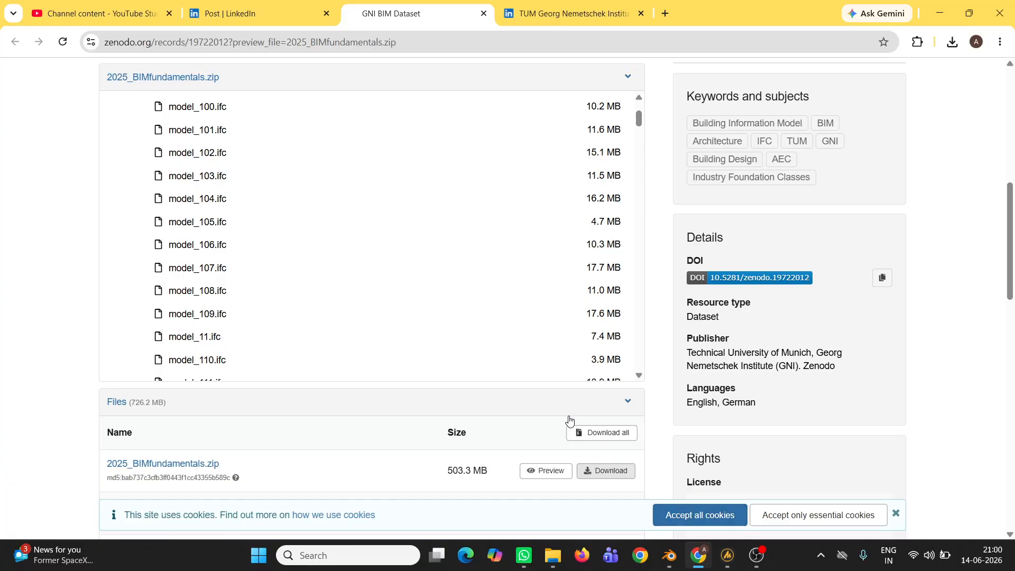
left_click(670, 555)
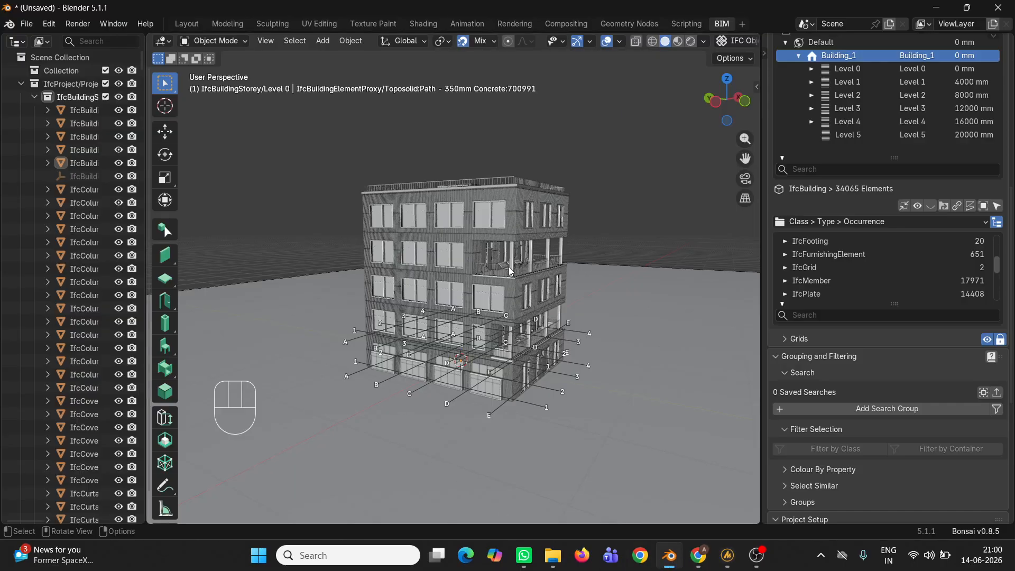
Box-select all elements of the building's third storey from the ground in a left orthographic wireframe view.
middle_click_drag(555, 334, 548, 299, "shift")
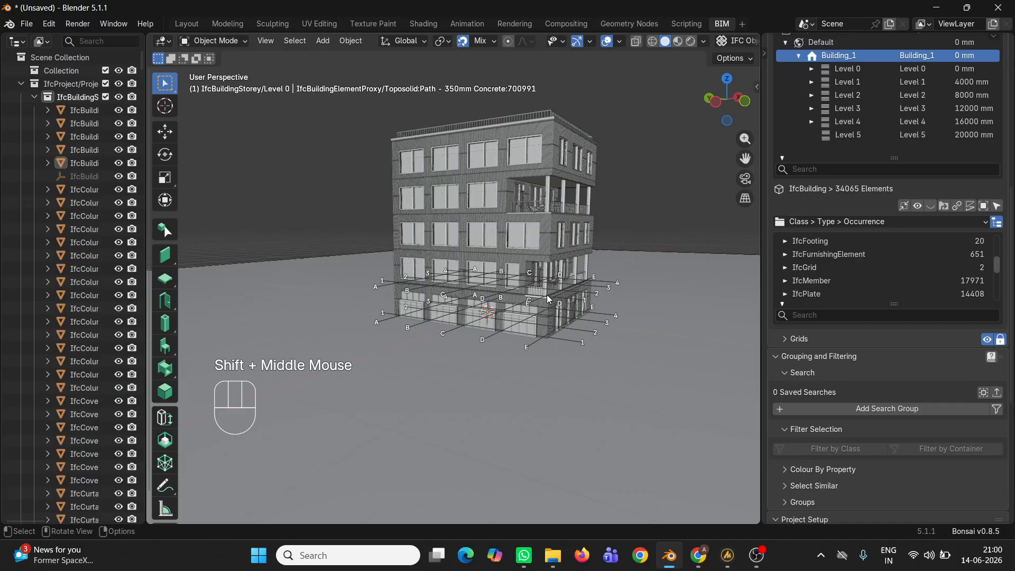
scroll(512, 292, "up", 3)
scroll(523, 269, "up", 2)
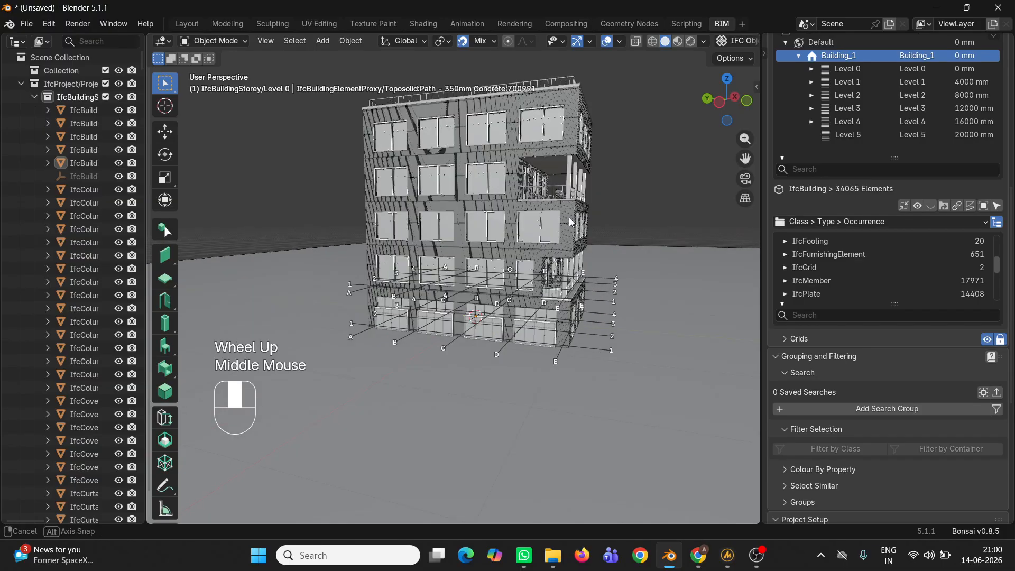
middle_click_drag(603, 214, 554, 216)
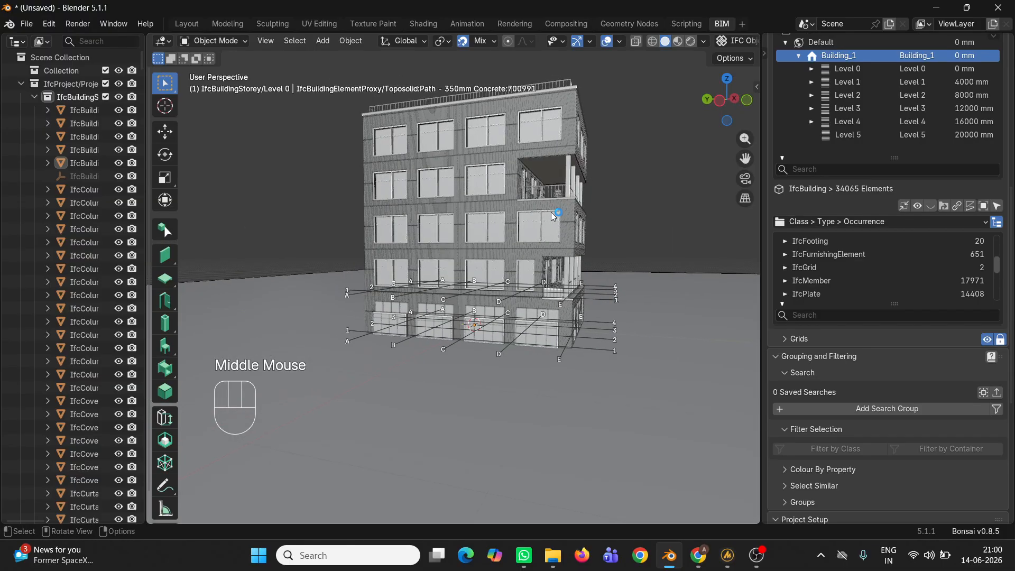
key("grave")
middle_click_drag(533, 286, 574, 330, "shift")
key("z")
scroll(656, 293, "up", 1)
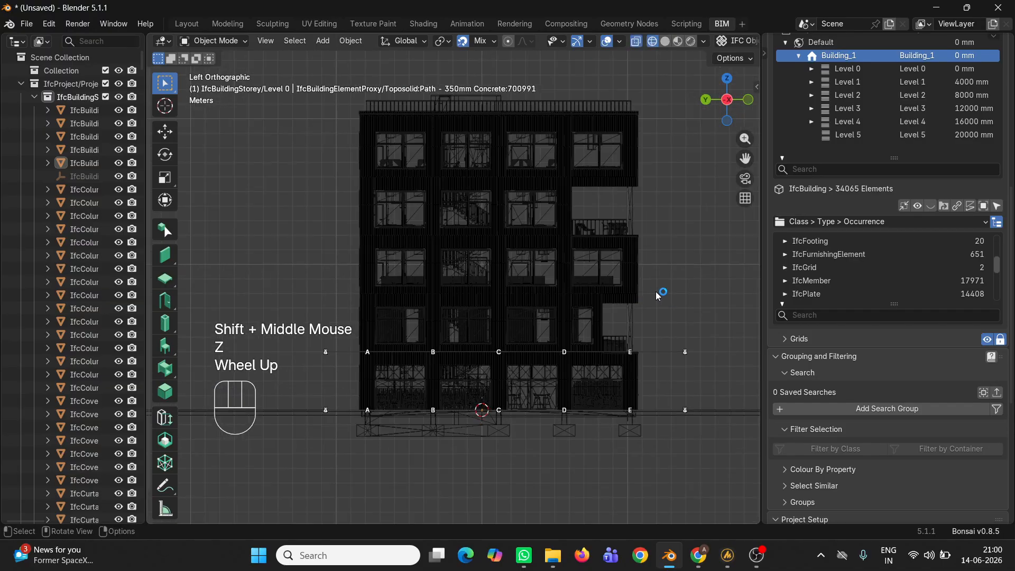
left_click_drag(667, 287, 327, 252)
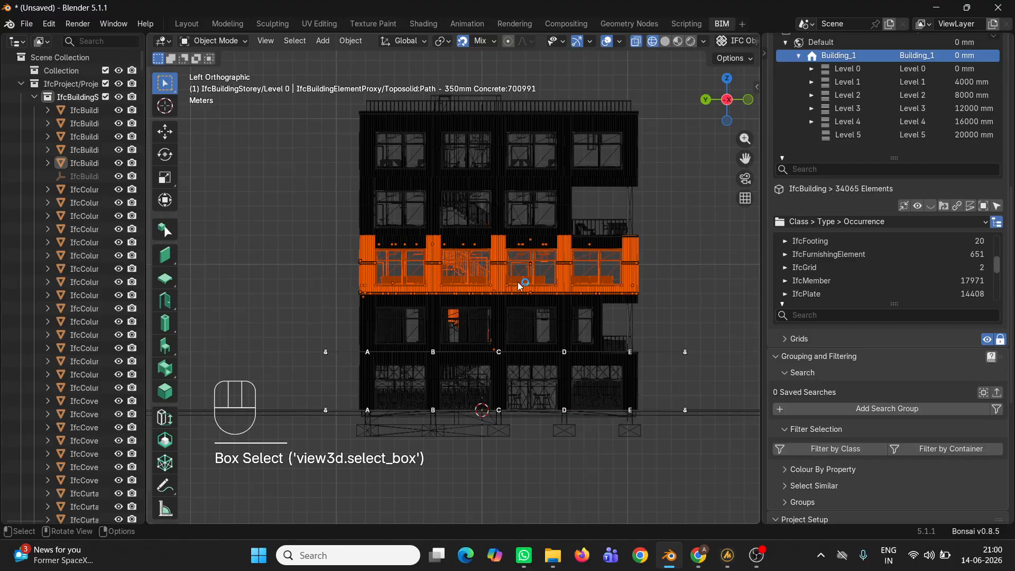
Filter the selected elements by class so that only IfcFurnishingElement remains selected.
scroll(663, 390, "down", 1)
middle_click_drag(663, 389, 622, 366, "shift")
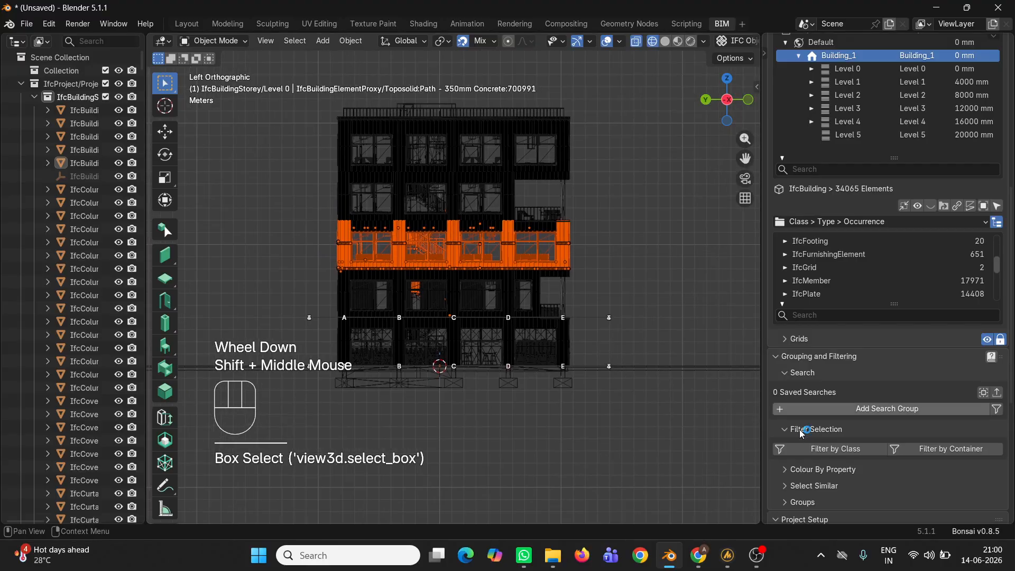
left_click(834, 449)
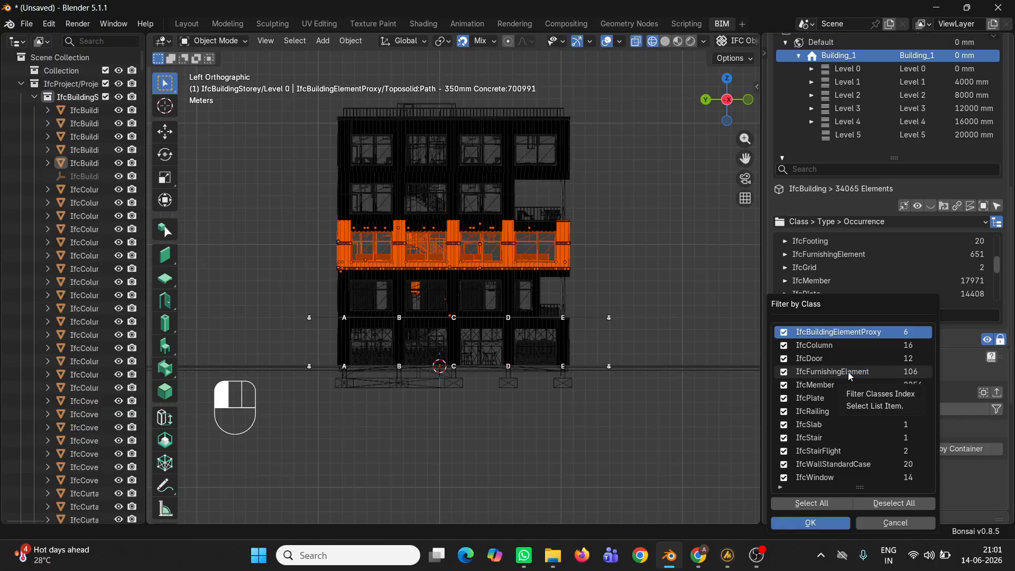
left_click(886, 505)
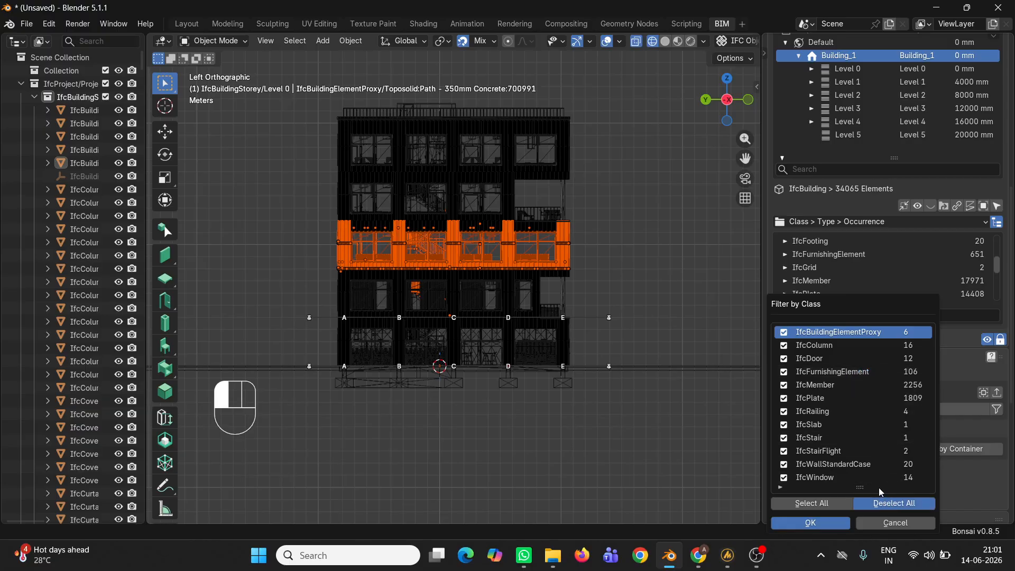
left_click(784, 373)
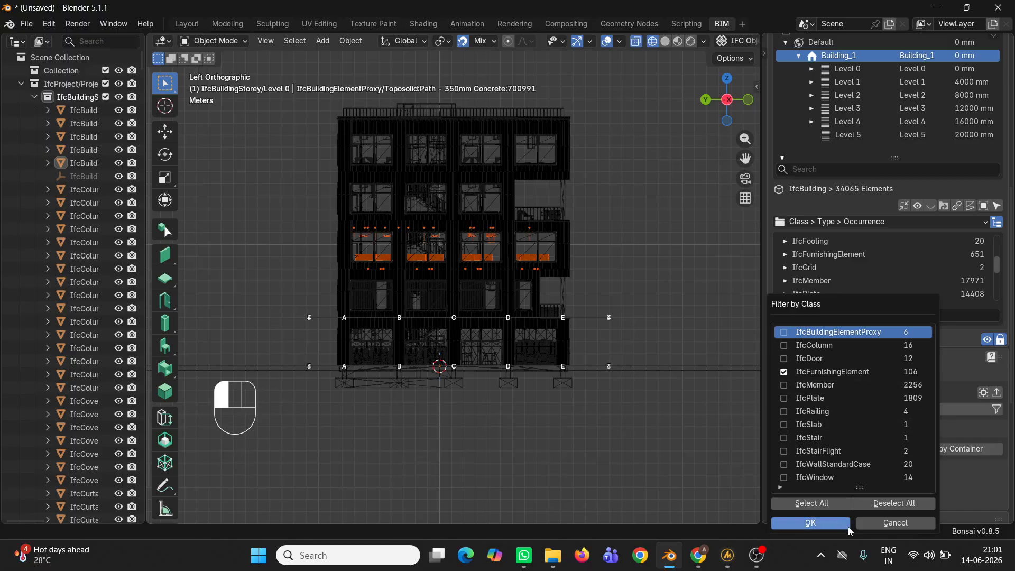
left_click(820, 523)
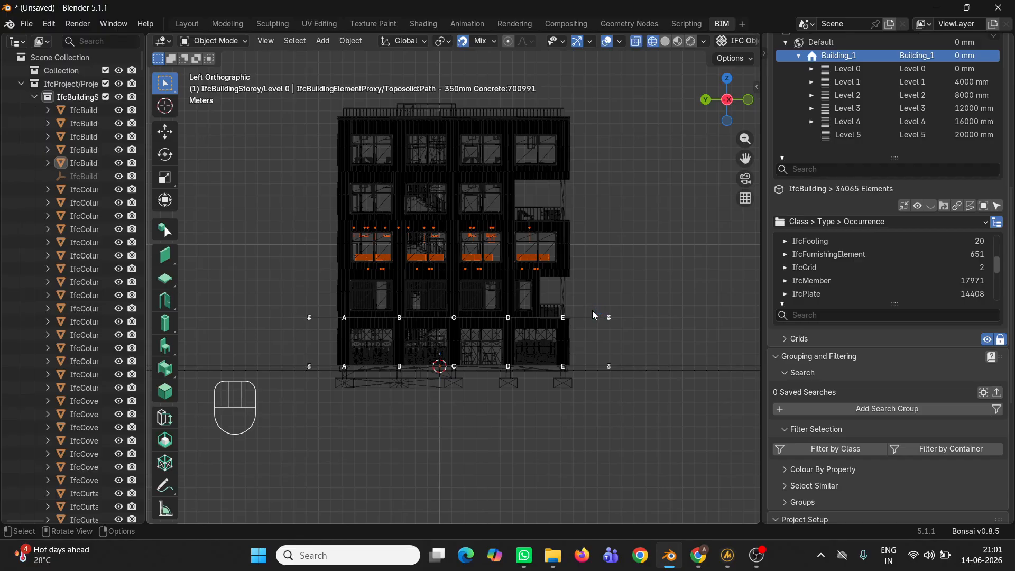
Isolate the selected furniture in local view with solid shading seen in perspective, and clear the selection.
key("slash")
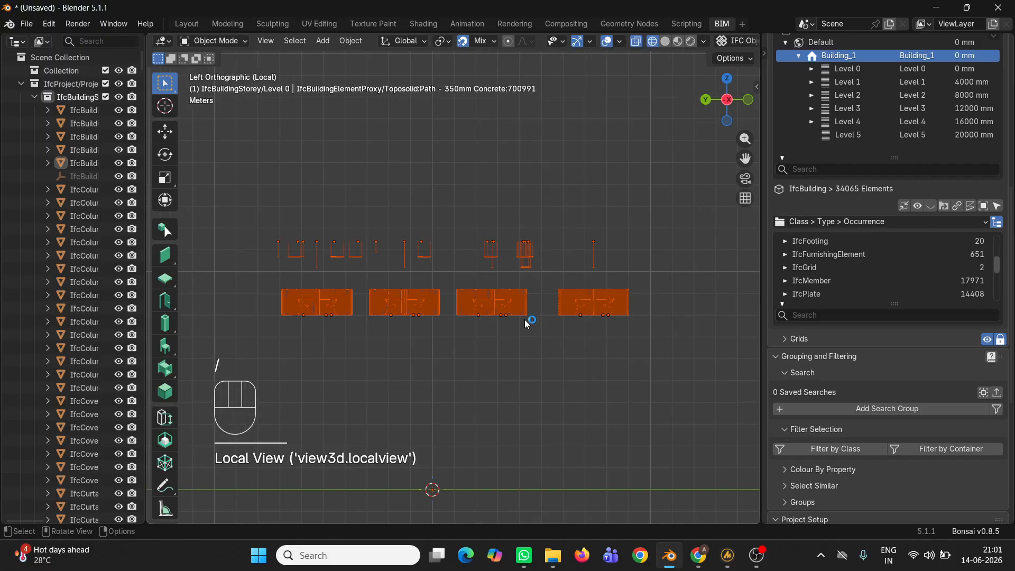
middle_click_drag(527, 323, 471, 331)
scroll(455, 337, "up", 3)
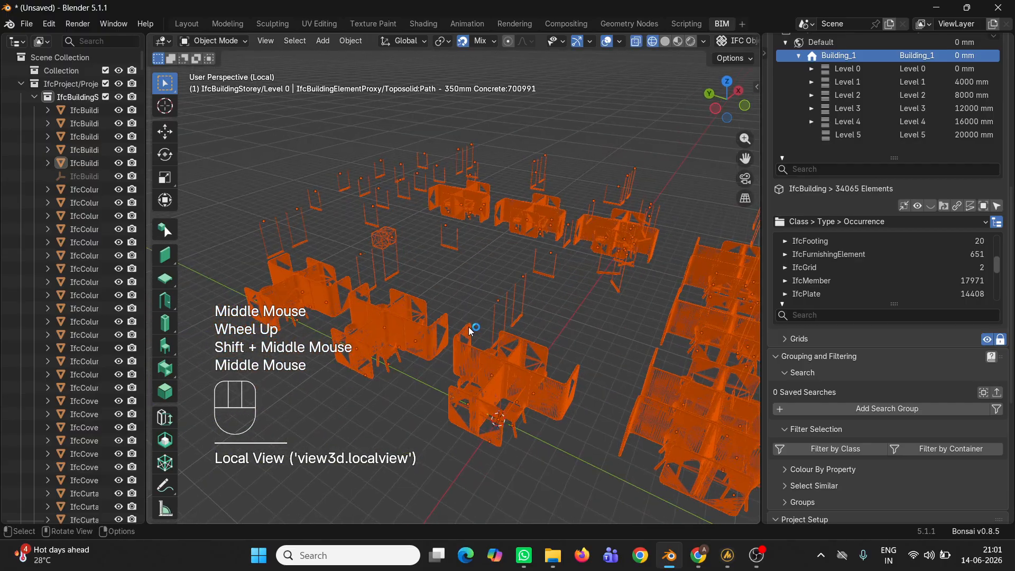
key("z")
middle_click_drag(614, 335, 496, 283, "shift")
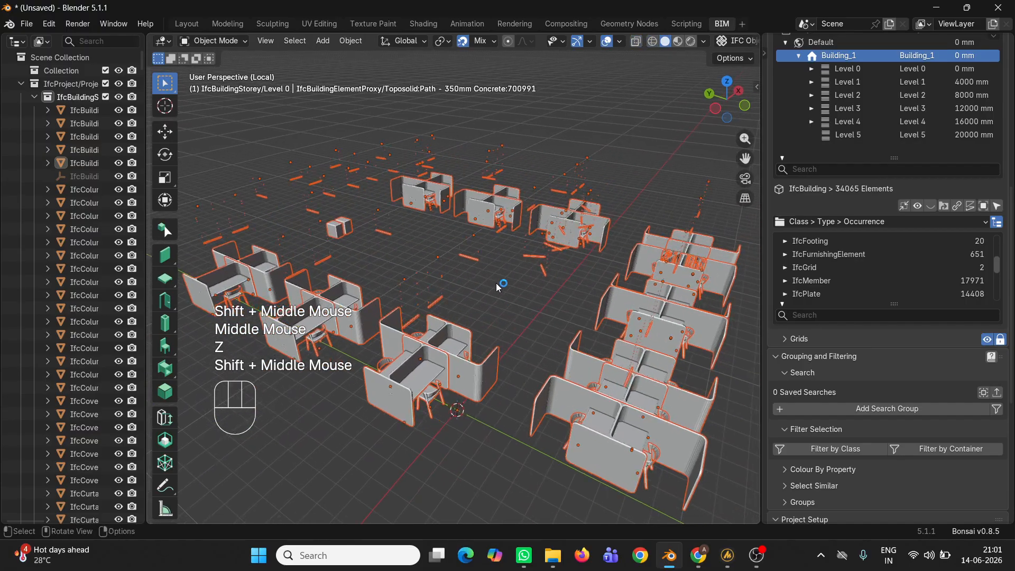
scroll(498, 370, "down", 2)
middle_click_drag(498, 370, 562, 354, "shift")
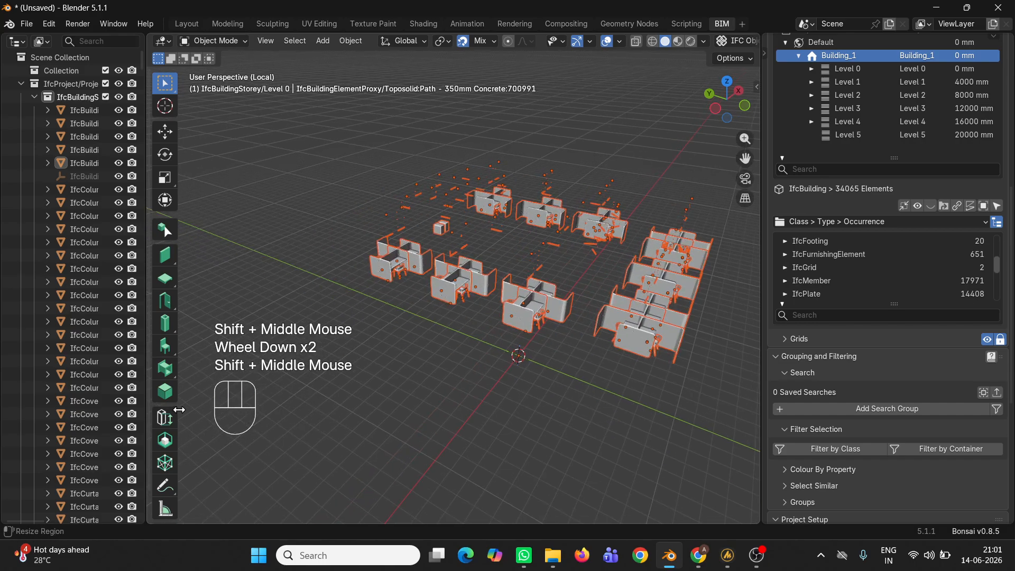
left_click(371, 393)
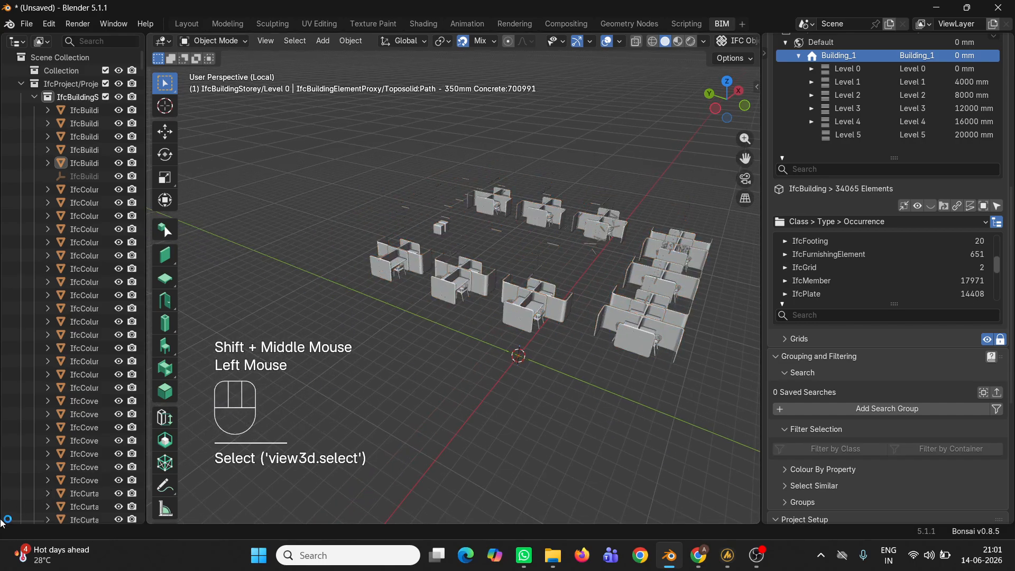
Split the Outliner area in two, turn the lower part into a Properties editor showing the scene properties, and widen it.
left_click(4, 520)
left_click_drag(4, 519, 13, 324)
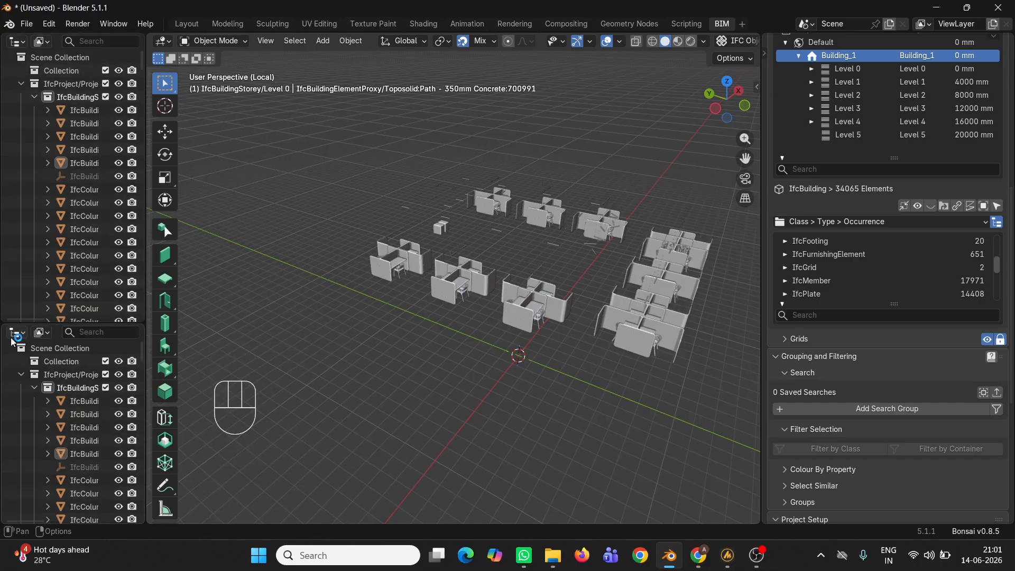
left_click(19, 335)
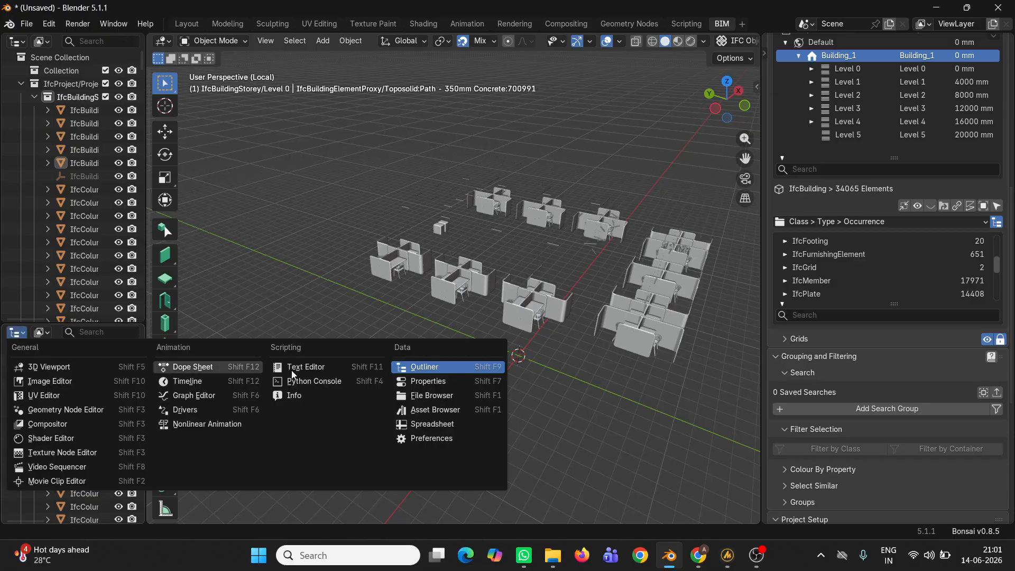
left_click(444, 385)
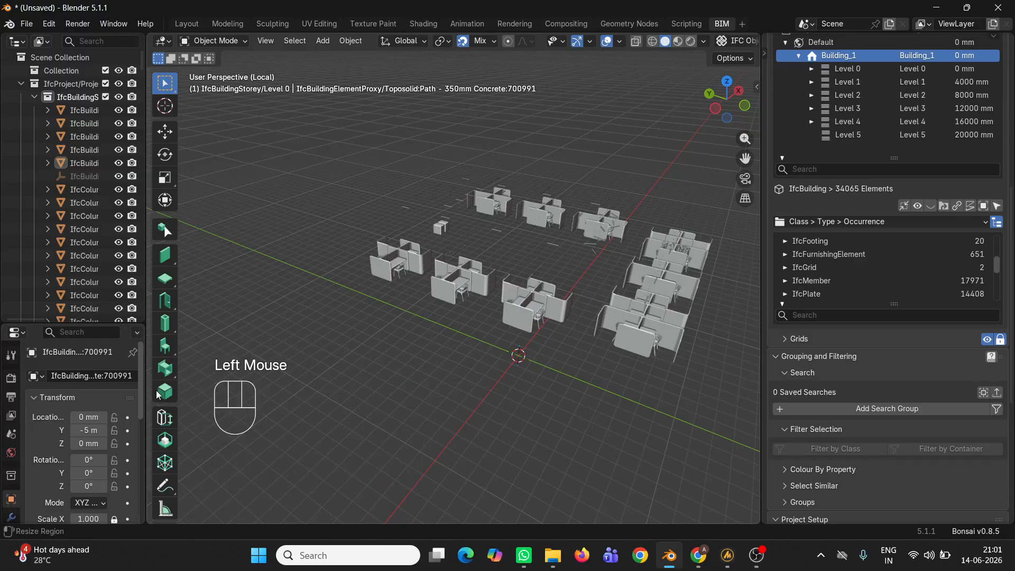
left_click(10, 435)
left_click_drag(146, 361, 247, 361)
Select the side chair at the nearest desk cluster and examine its IFC object information and attributes.
scroll(68, 410, "up", 1)
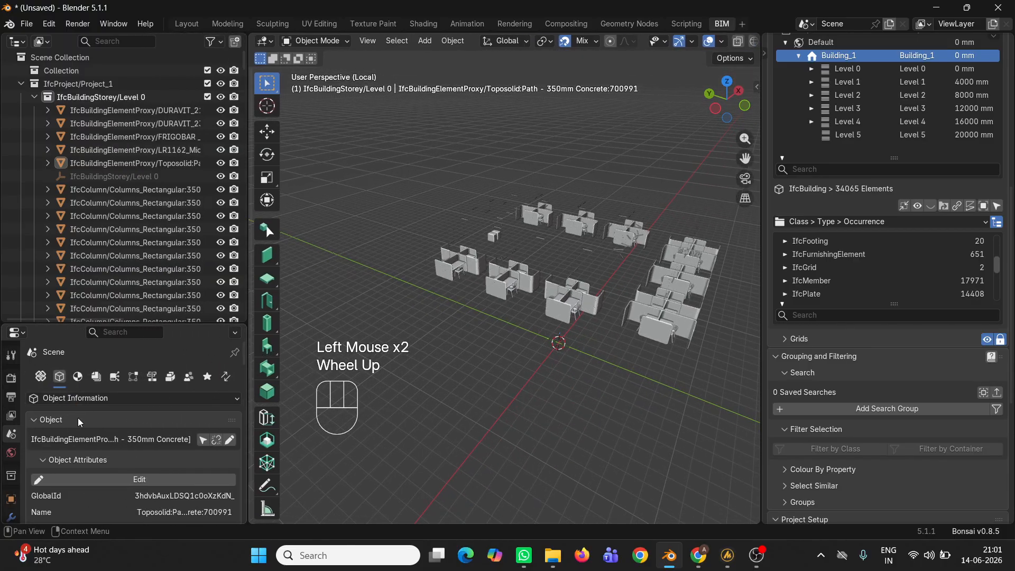
scroll(82, 449, "down", 3)
scroll(130, 426, "up", 2)
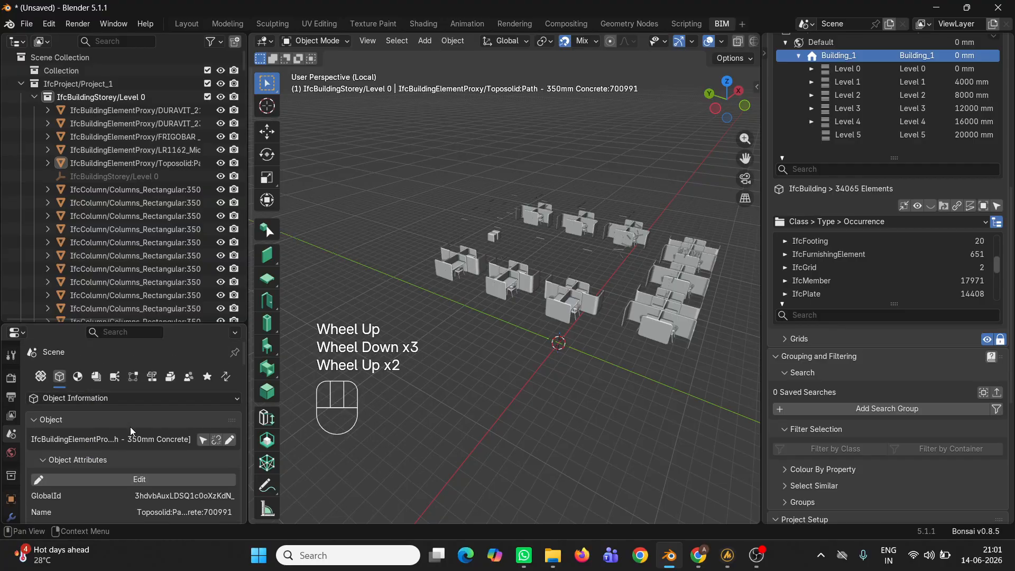
scroll(130, 427, "down", 3)
scroll(507, 271, "up", 6)
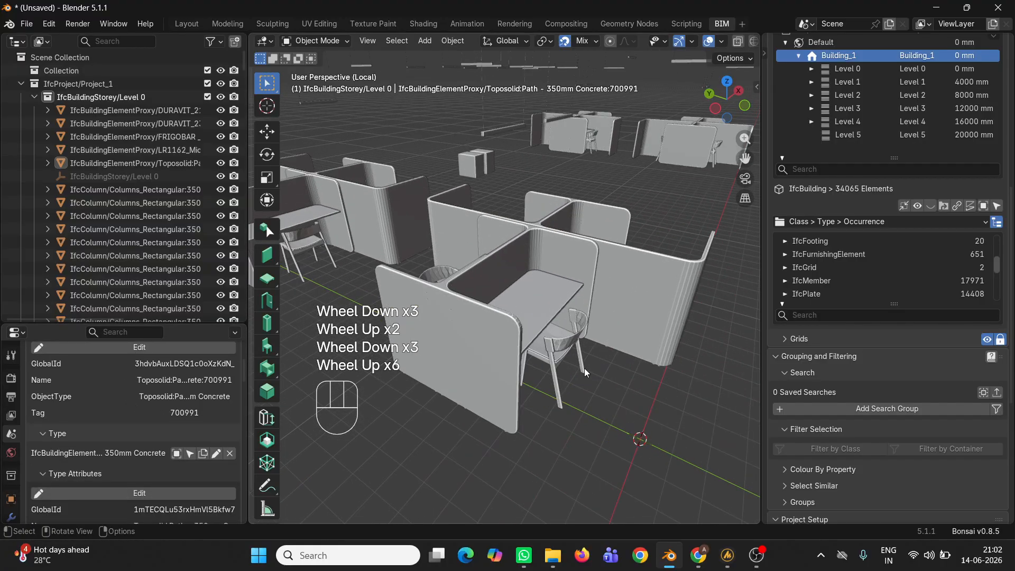
left_click(559, 351)
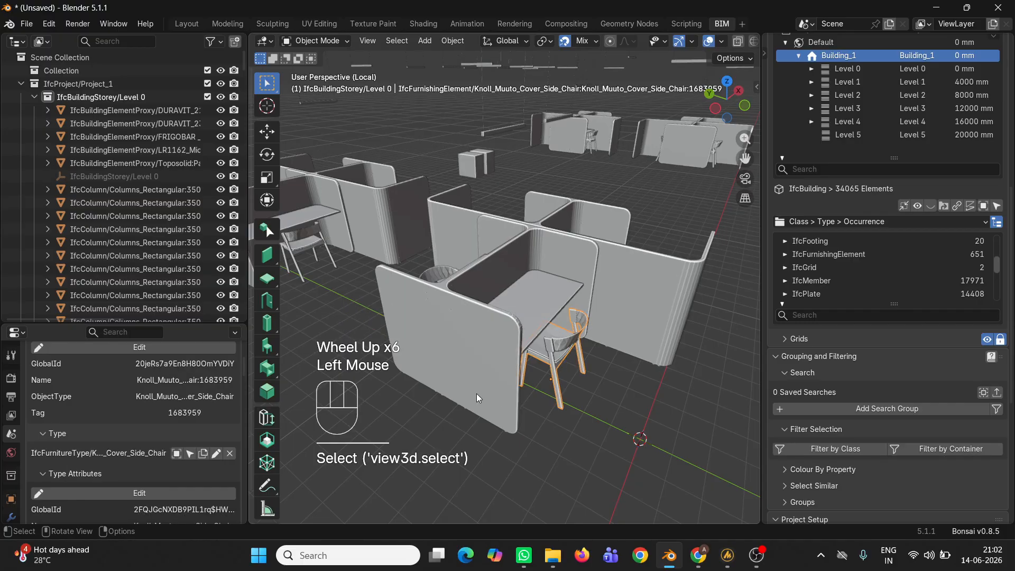
scroll(116, 410, "up", 1)
scroll(117, 413, "up", 1)
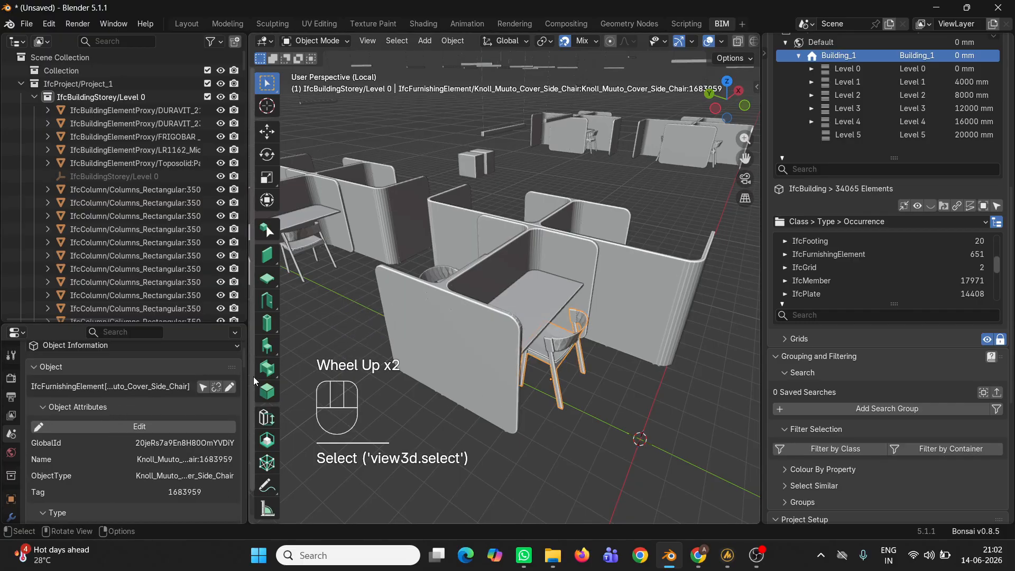
Examine the side chair's type attributes, spatial container and property sets in a widened Properties editor, and narrow it again.
left_click_drag(253, 377, 356, 373)
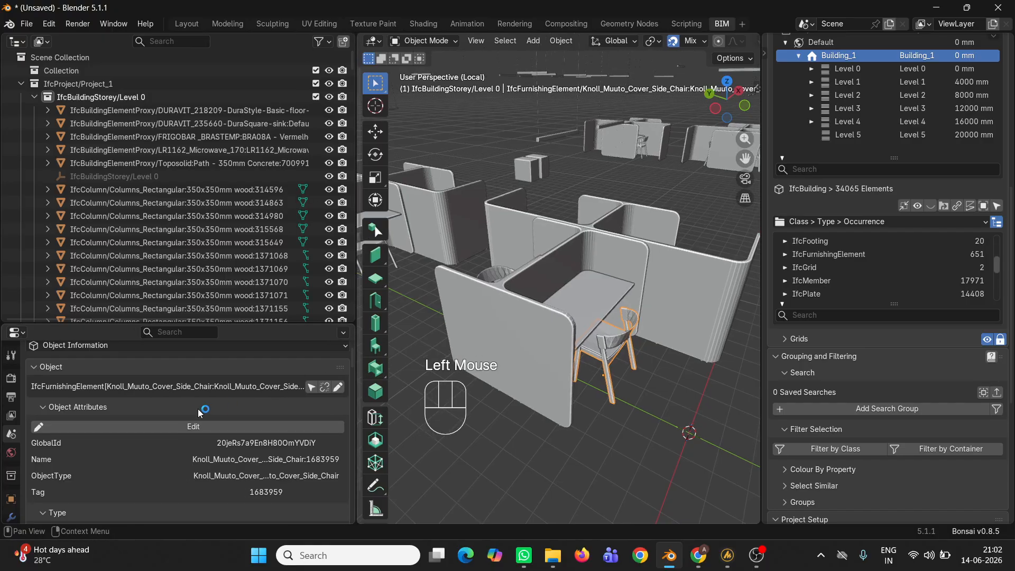
scroll(192, 418, "down", 2)
scroll(181, 418, "down", 3)
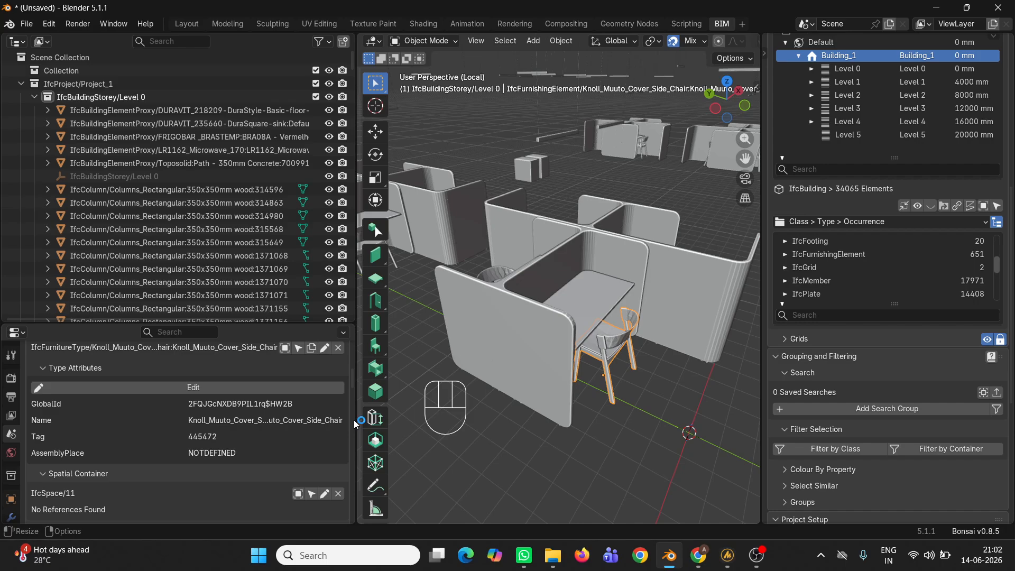
mouse_move(357, 420)
left_mouse_down()
mouse_move(502, 426)
mouse_move(343, 433)
left_mouse_up()
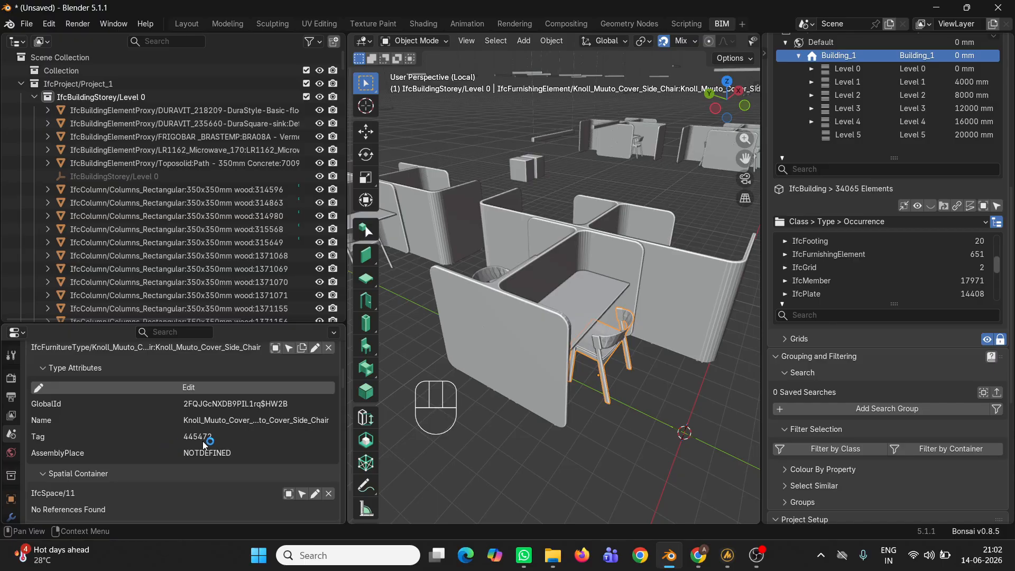
scroll(202, 441, "down", 2)
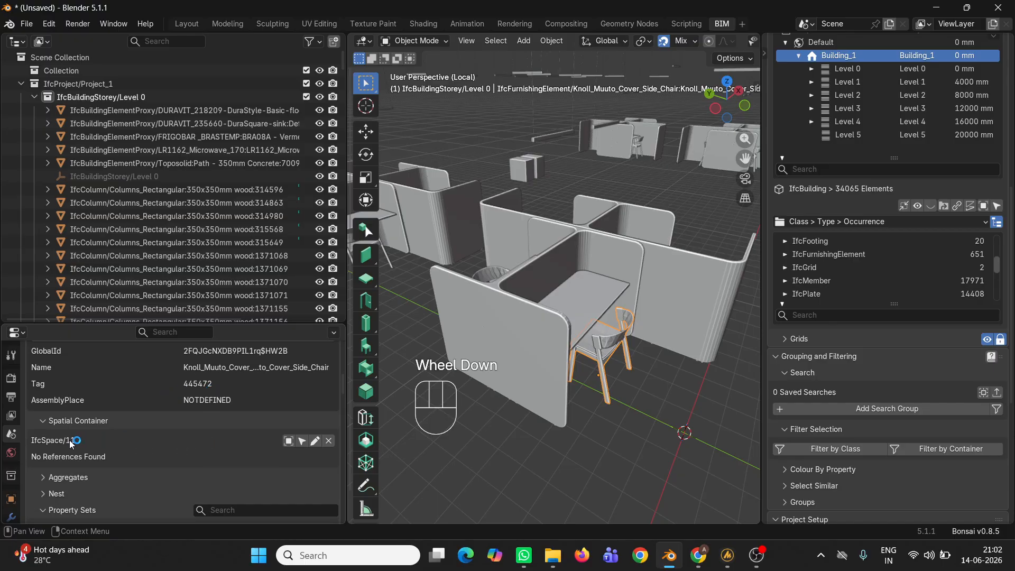
scroll(87, 446, "down", 1)
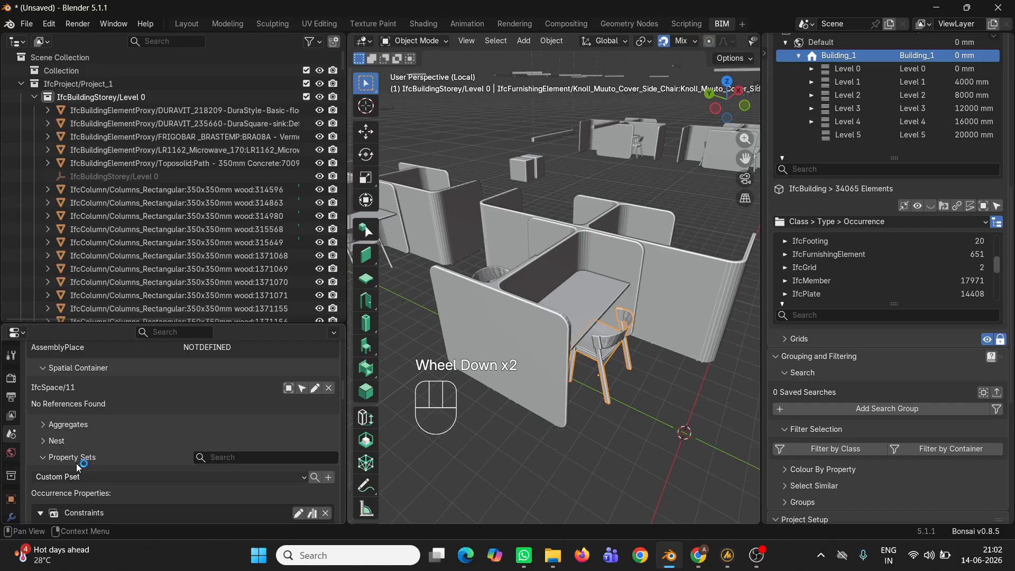
scroll(127, 459, "down", 1)
left_click_drag(341, 405, 179, 406)
Clear the selection, leave local view and show the whole building in wireframe.
scroll(502, 324, "down", 2)
scroll(502, 325, "down", 4)
left_click(482, 413)
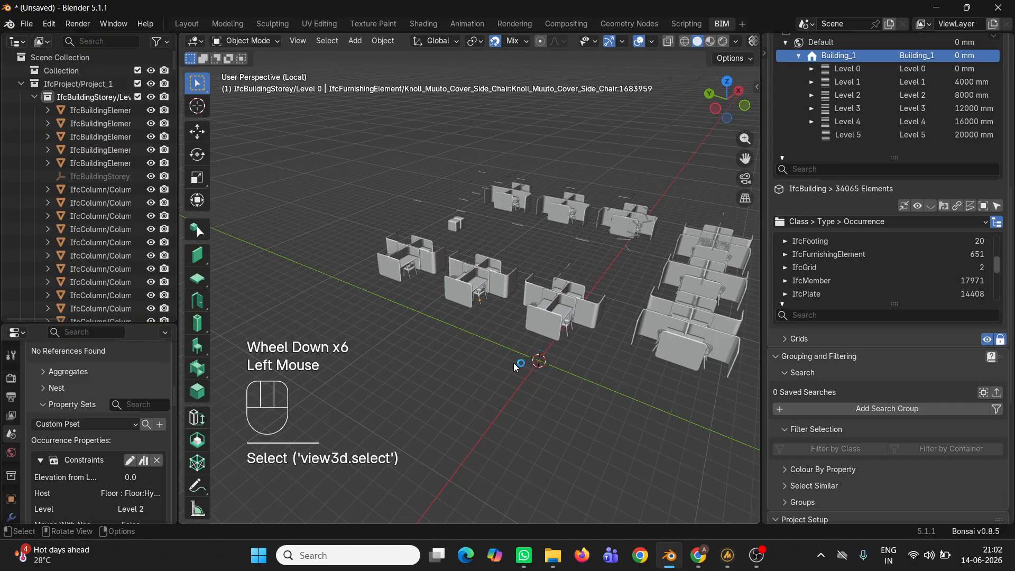
key("slash")
key("z")
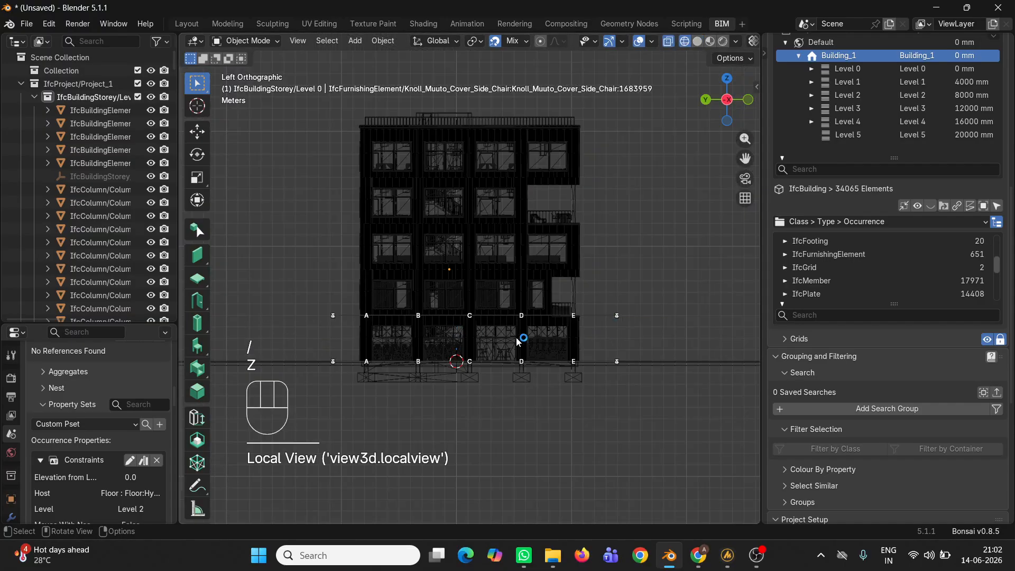
Select the elements of the storey above the ground floor, review their class and container filter lists, and clear the selection.
left_click_drag(616, 305, 329, 285)
left_click_drag(413, 311, 412, 311)
scroll(833, 387, "down", 2)
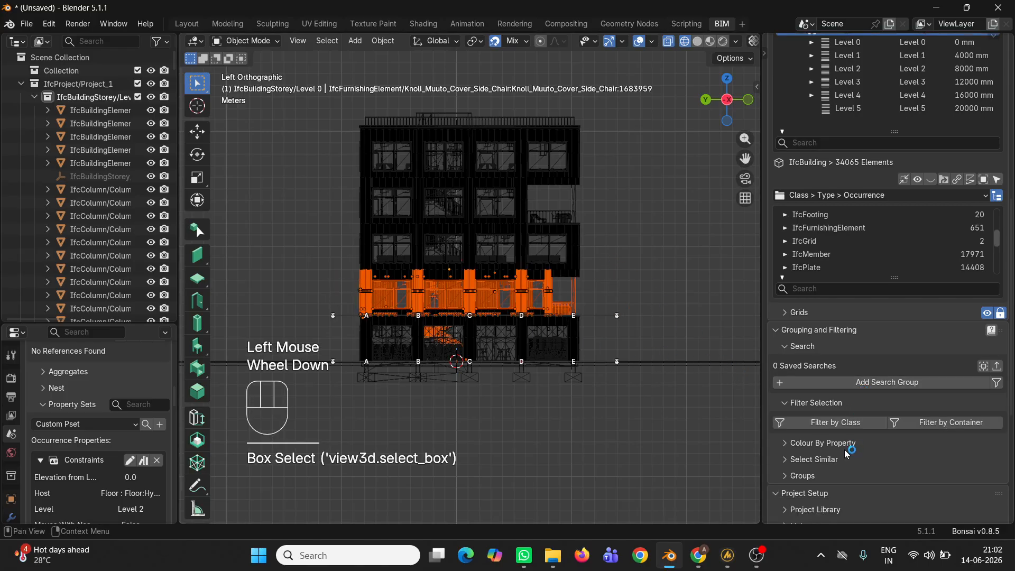
left_click(838, 393)
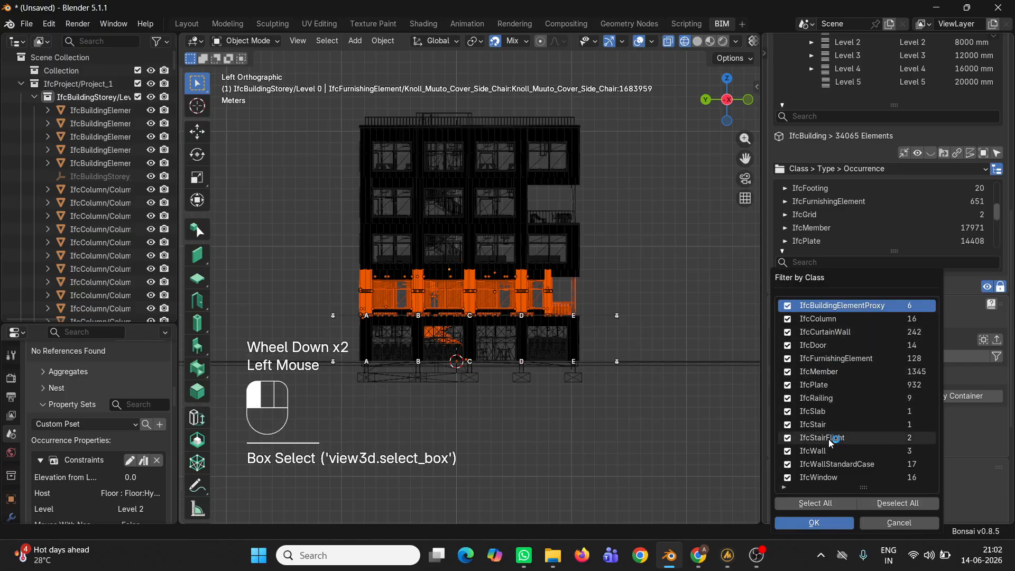
left_click(946, 402)
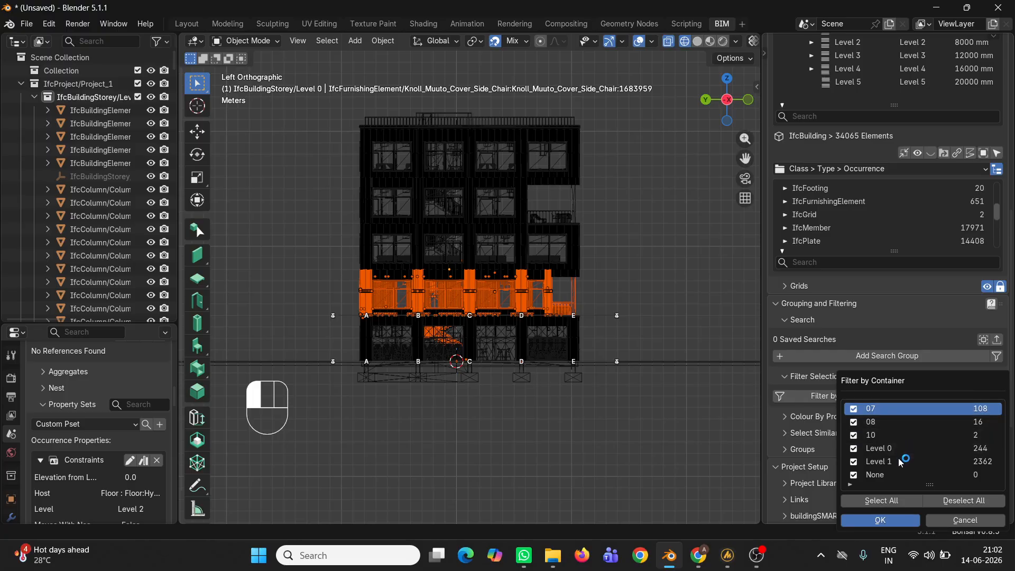
left_click(695, 332)
left_click(683, 349)
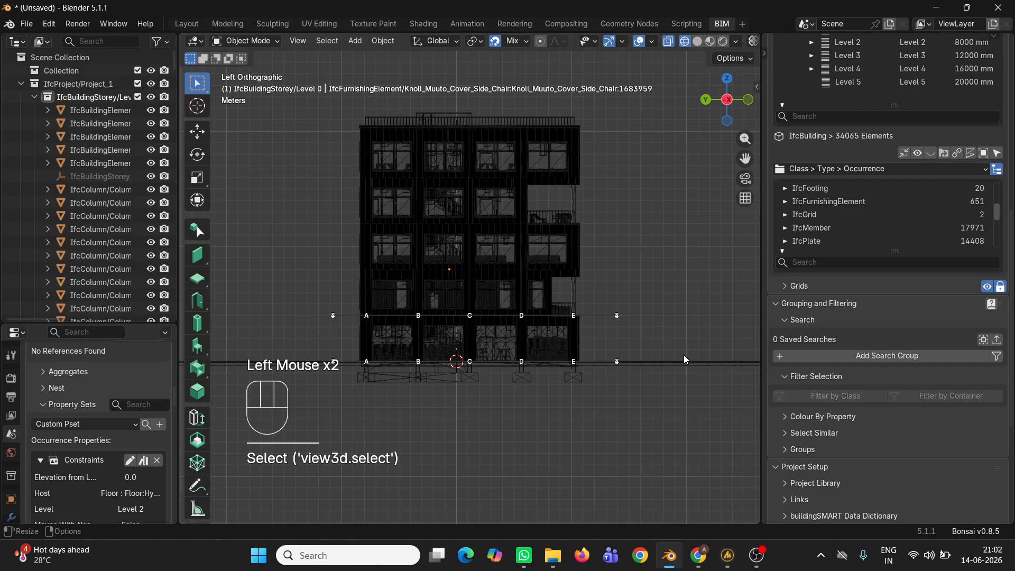
left_click_drag(623, 318, 333, 281)
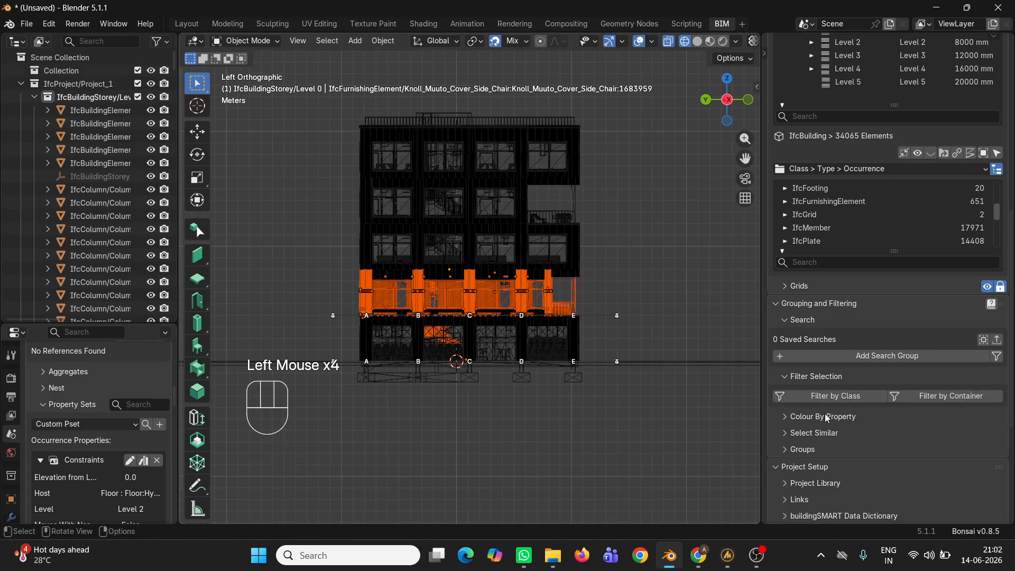
left_click(841, 397)
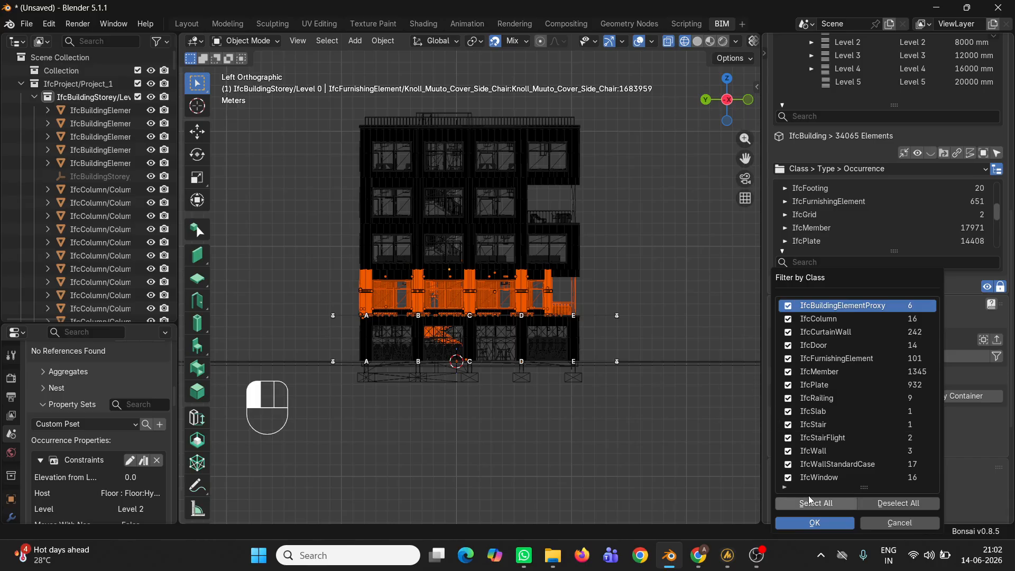
left_click(694, 332)
left_click(679, 401)
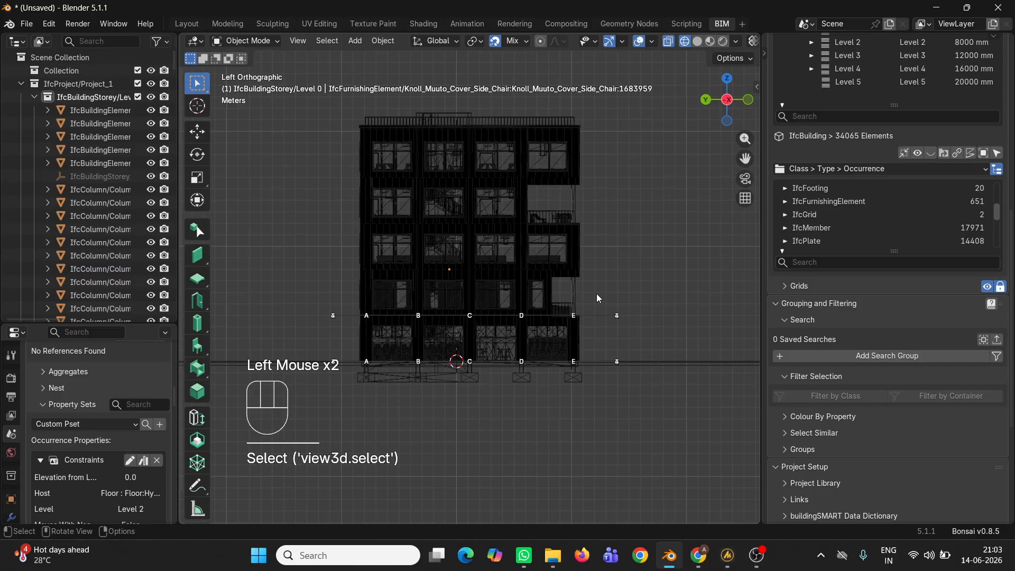
Box-select the storey above the ground floor and filter the selection by class to keep only IfcDoor.
left_click_drag(609, 291, 345, 304)
left_click_drag(498, 305, 498, 305)
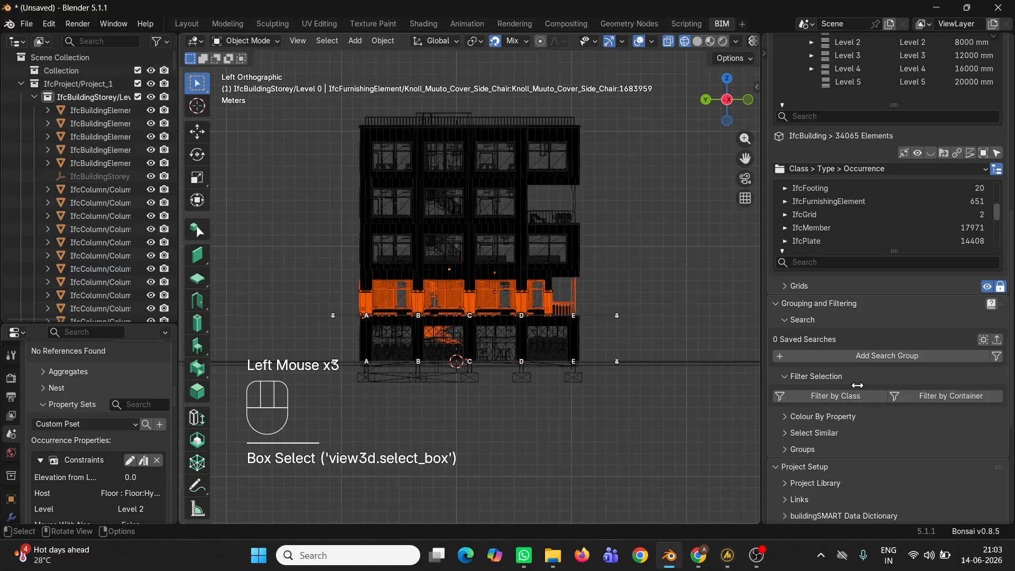
left_click(835, 396)
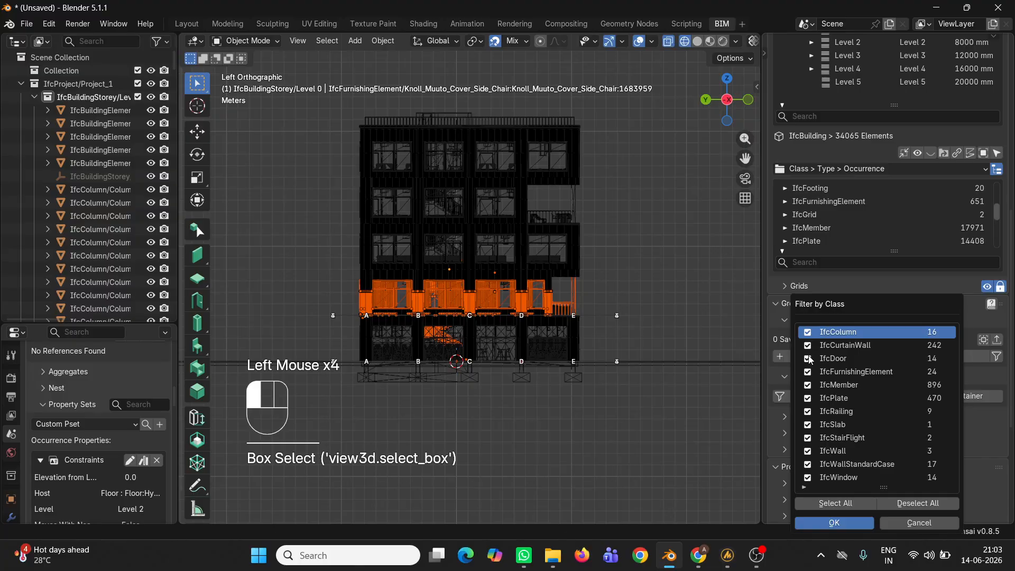
left_click(904, 505)
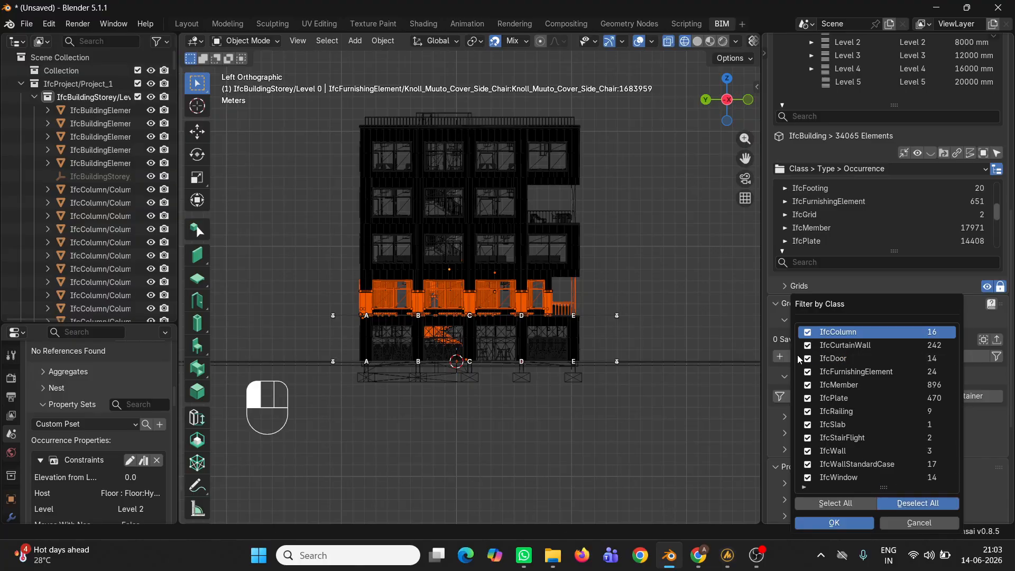
left_click(815, 360)
left_click(857, 505)
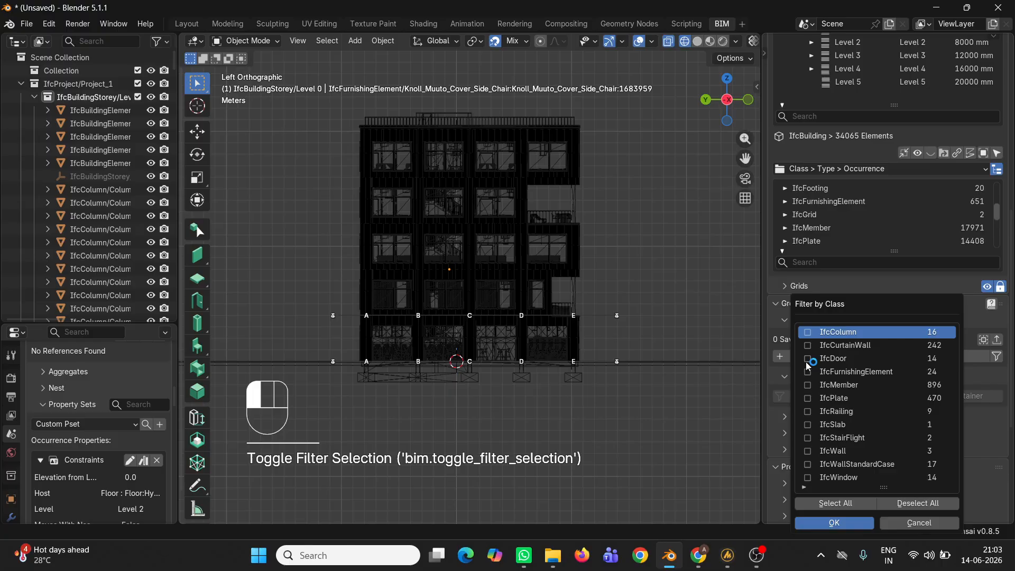
left_click(854, 523)
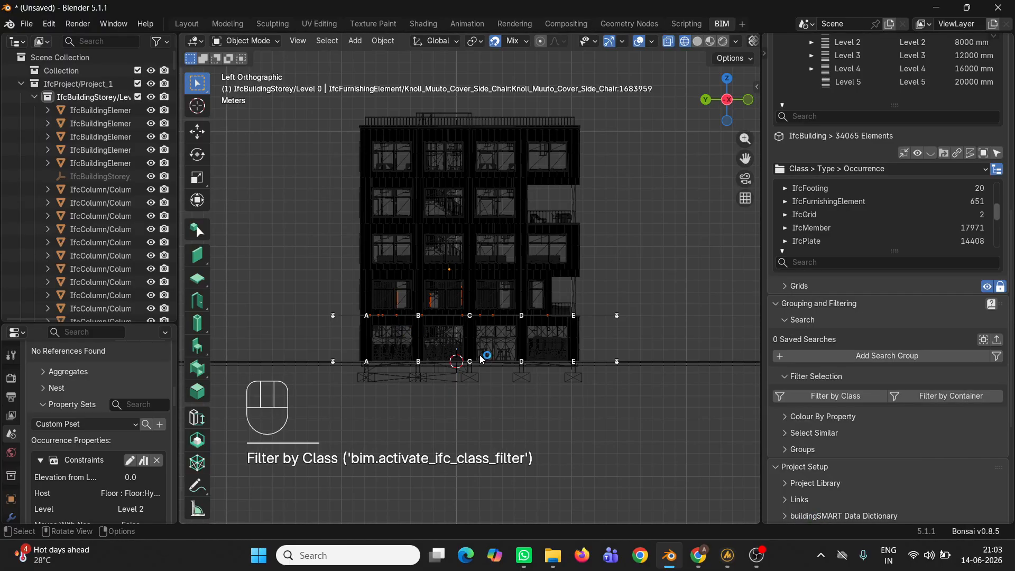
Isolate the selected doors in local view with solid shading in perspective, and select the white foyer bathroom door at the front.
key("slash")
key("z")
left_click(530, 305)
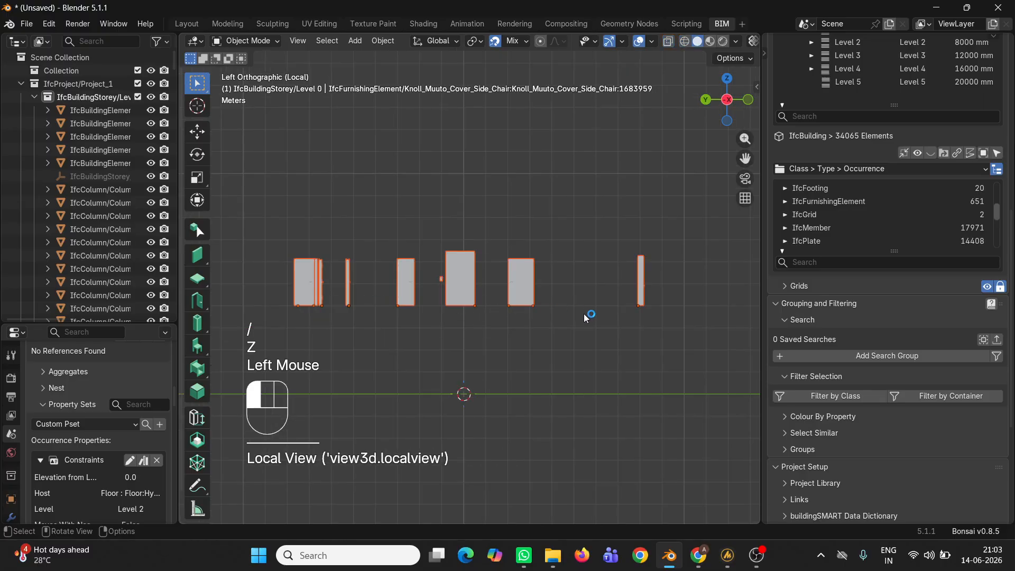
middle_click_drag(518, 310, 425, 342)
scroll(109, 398, "up", 3)
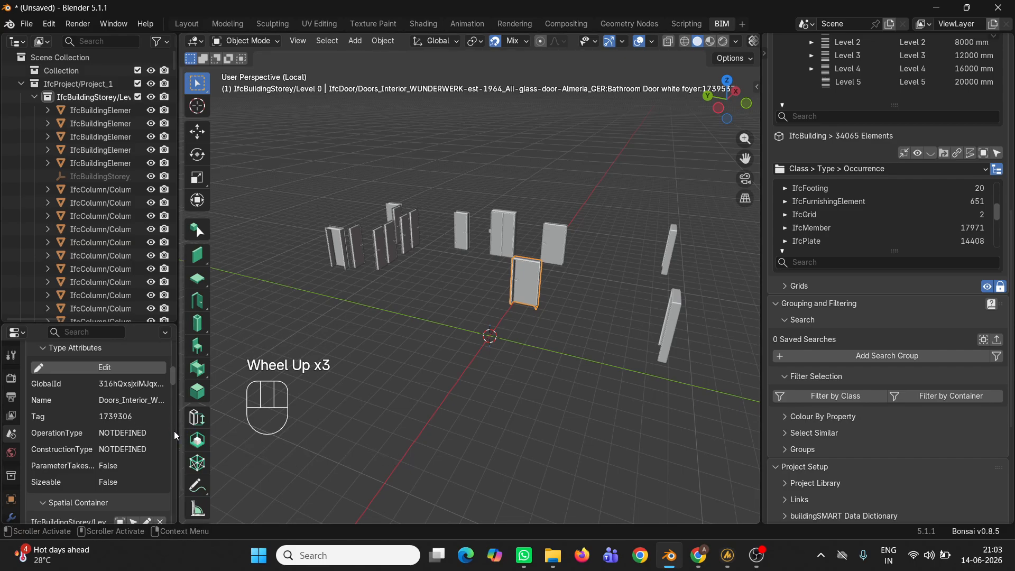
Widen the Properties editor and examine the bathroom door's object attributes, type and spatial container.
left_click_drag(179, 432, 256, 447)
scroll(138, 452, "down", 2)
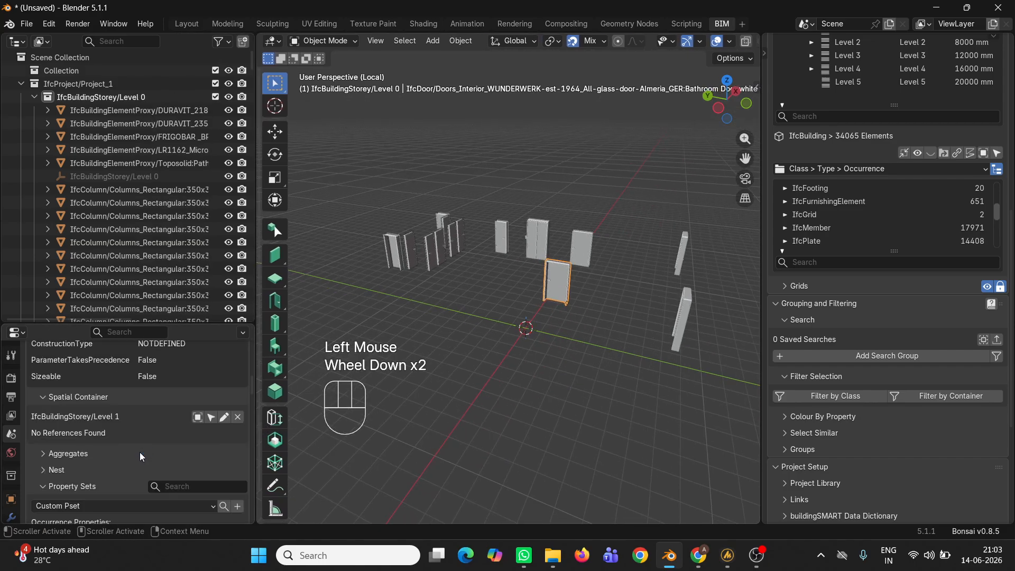
scroll(119, 454, "up", 4)
scroll(118, 454, "down", 1)
scroll(126, 463, "up", 2)
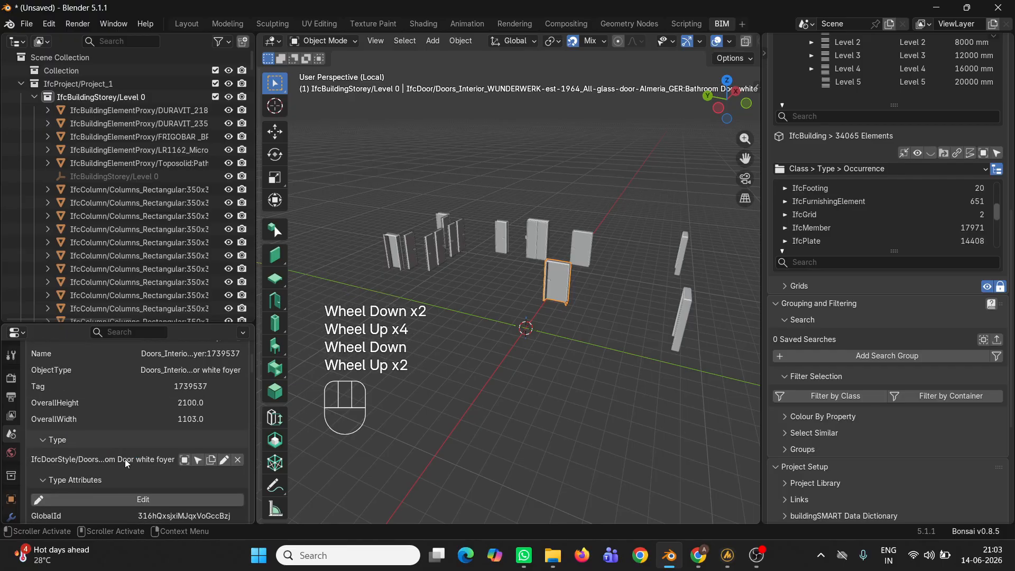
left_click(254, 460)
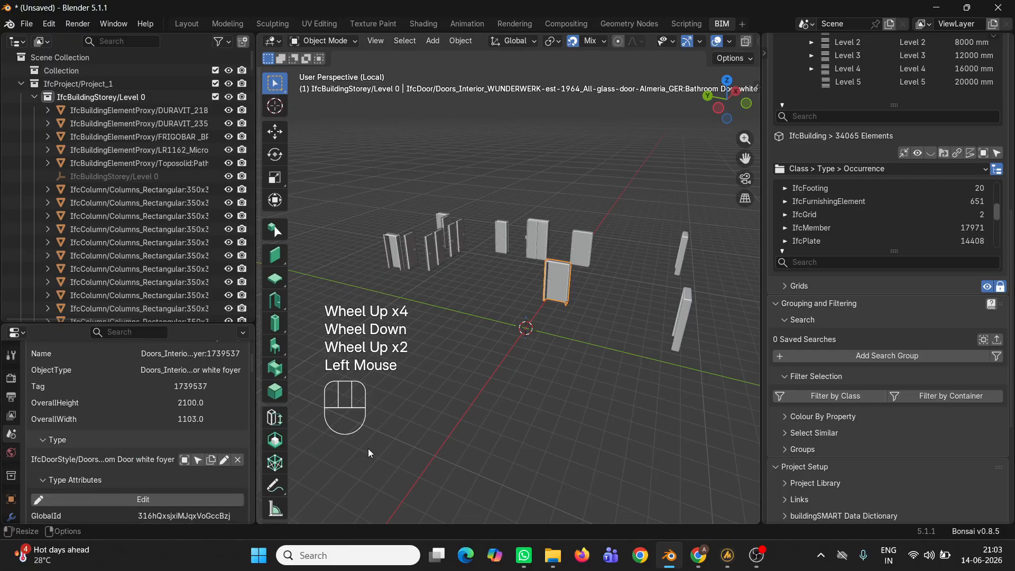
left_click_drag(261, 458, 385, 463)
scroll(312, 462, "up", 2)
scroll(312, 461, "down", 1)
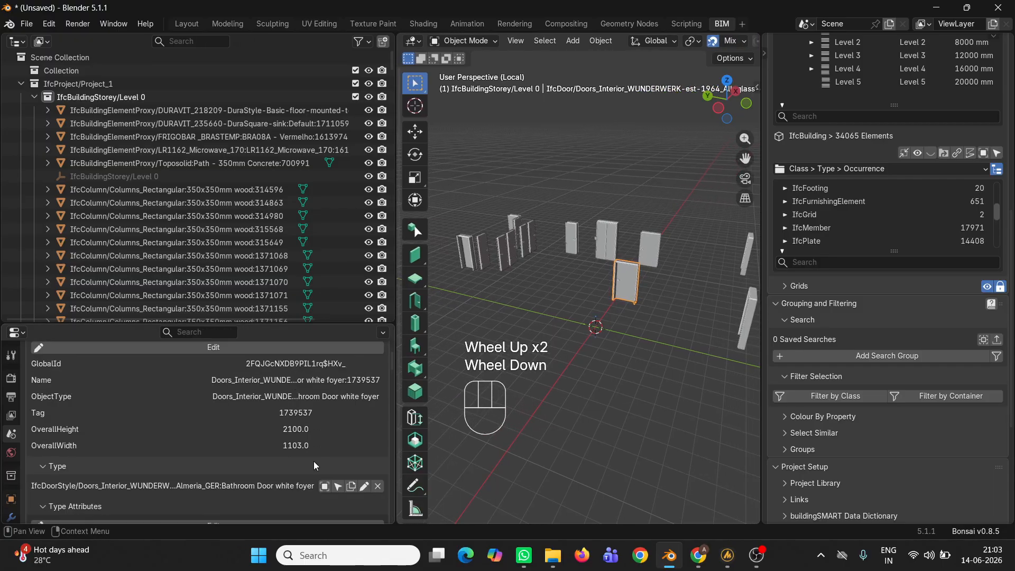
scroll(214, 426, "down", 2)
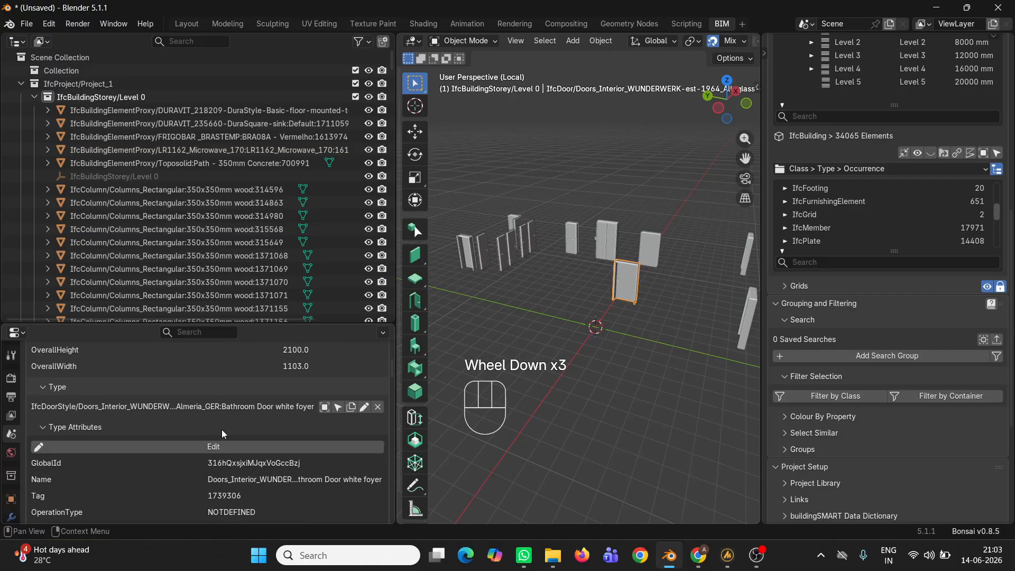
Open the door's type for editing, review the available relating types, and leave type editing.
left_click(365, 410)
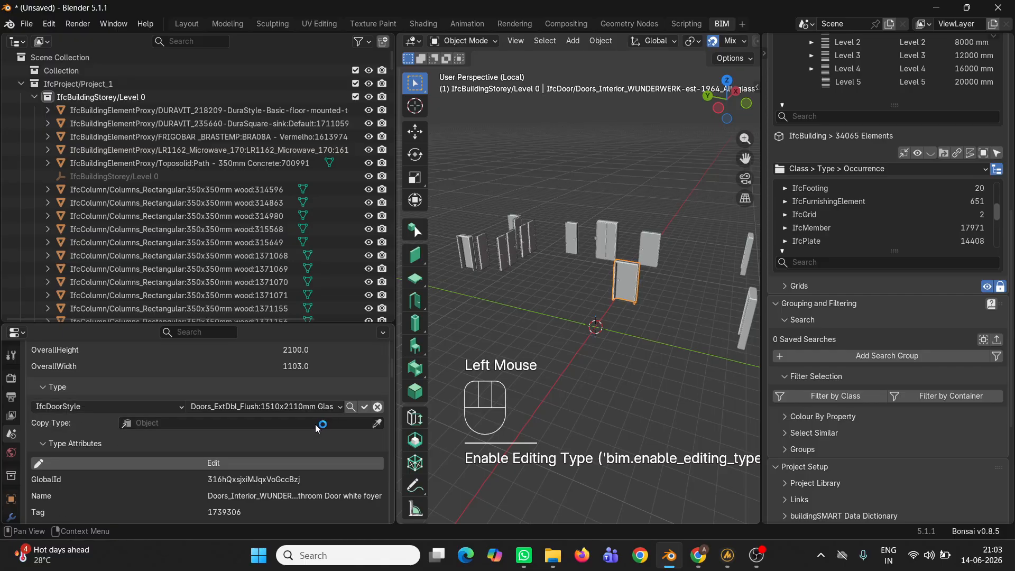
left_click(301, 408)
left_click(310, 408)
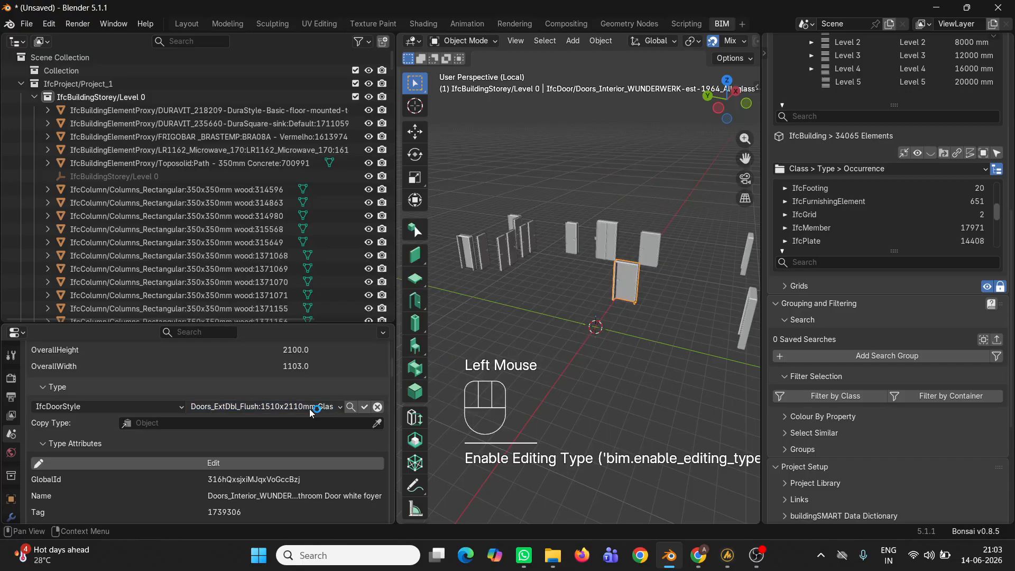
left_click(333, 407)
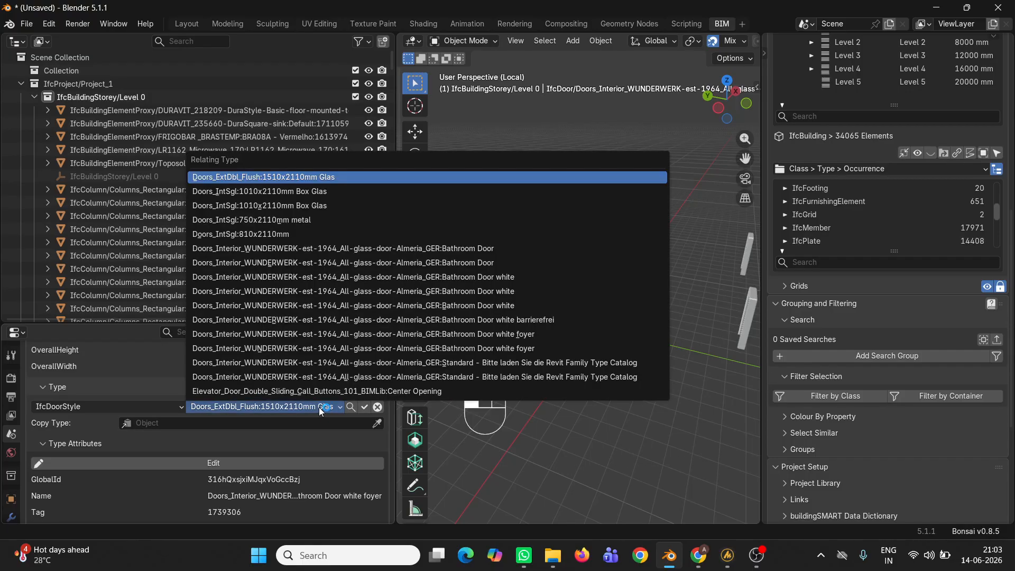
left_click(350, 404)
left_click(378, 407)
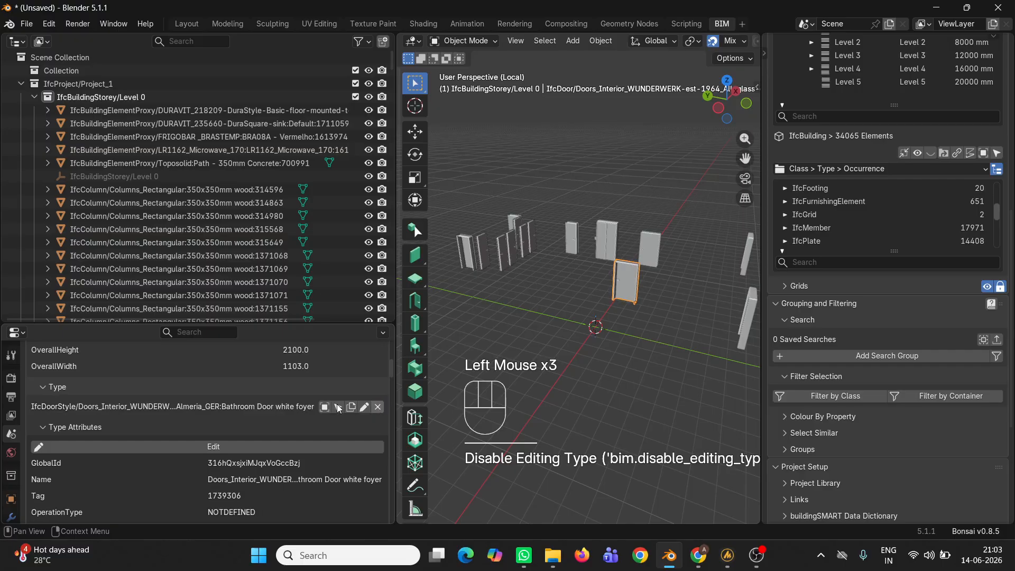
Select the bathroom door's type object, copy its name from the object attributes, and cancel the attribute editing.
left_click(325, 408)
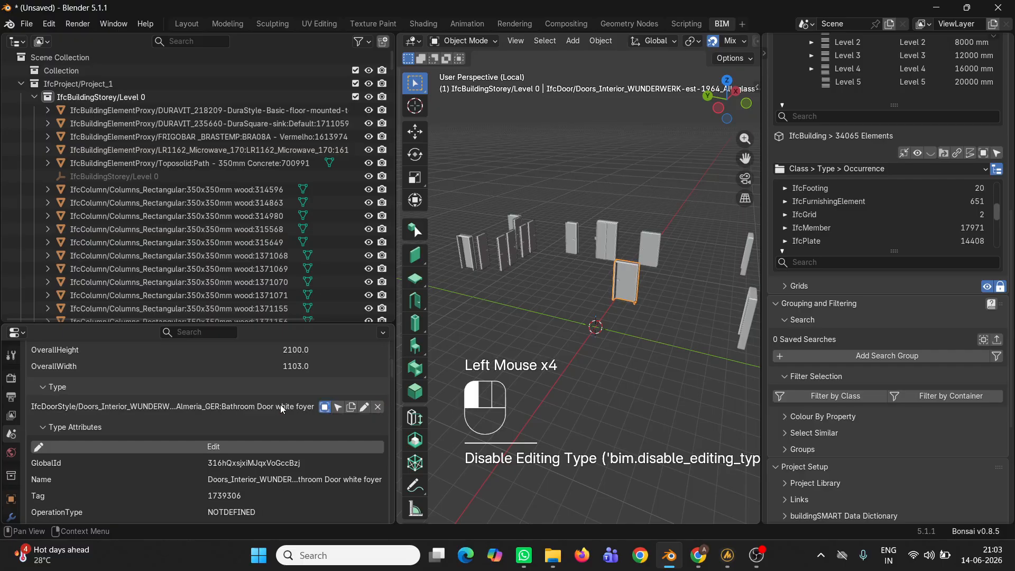
scroll(280, 405, "up", 3)
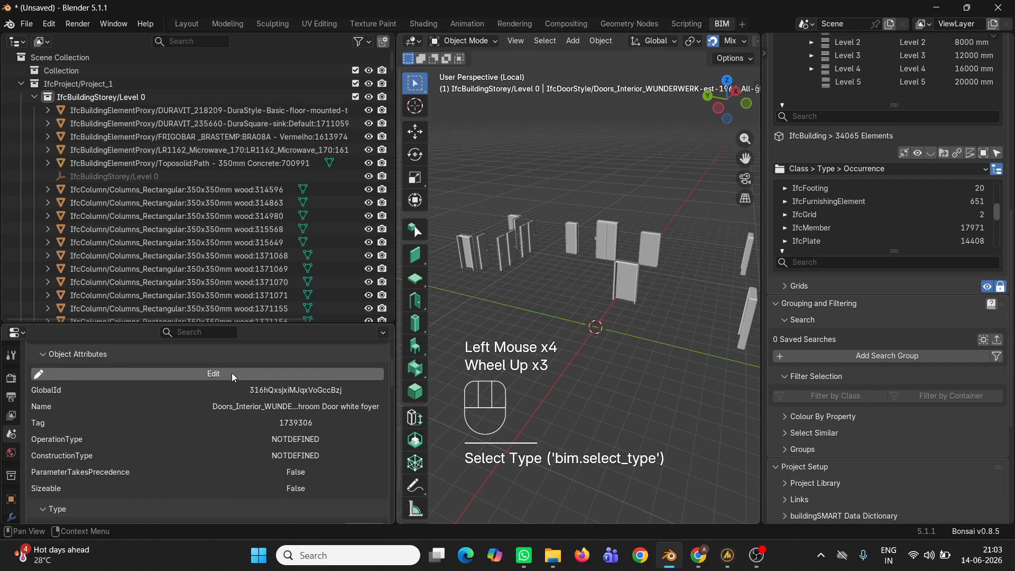
left_click(232, 373)
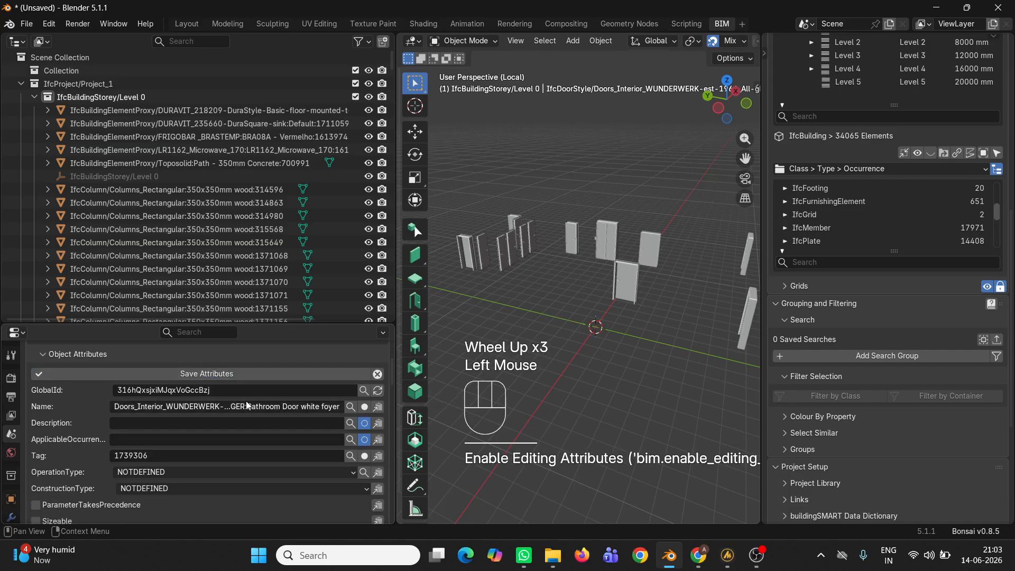
left_click(247, 406)
key("ctrl+c")
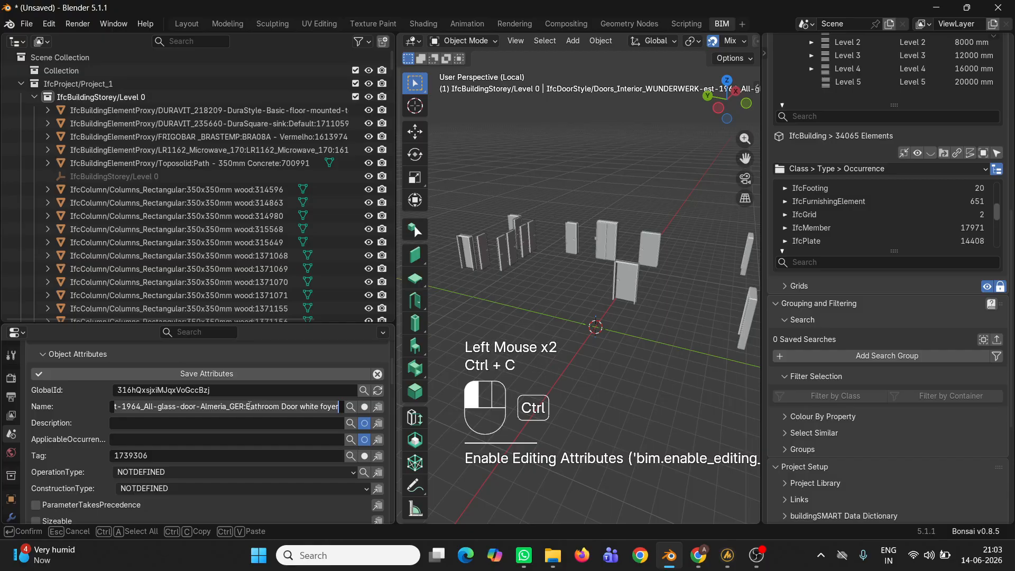
left_click(378, 376)
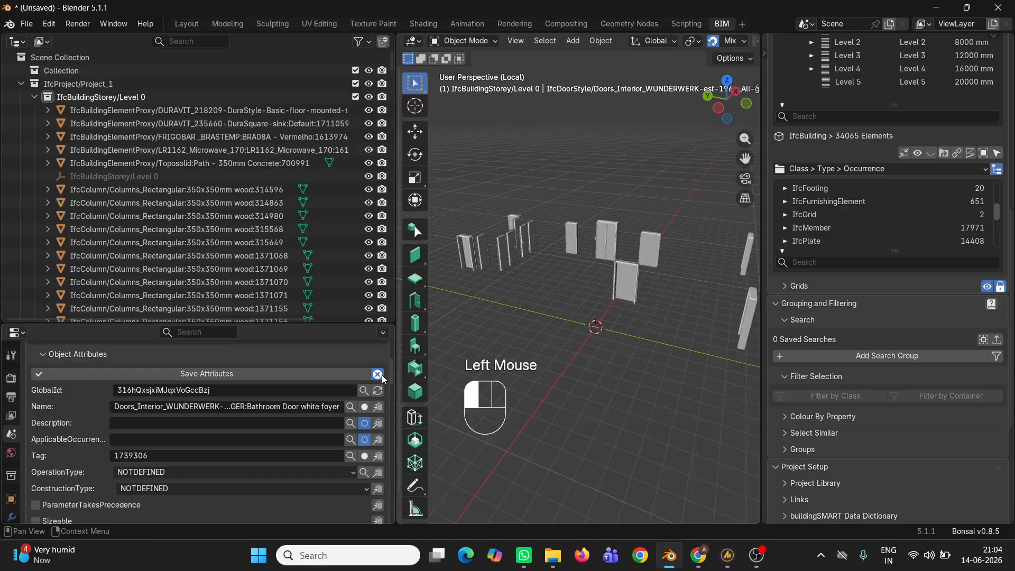
Close the attribute editing, narrow the Properties editor, and leave local view to show the whole building.
left_click(382, 376)
left_click_drag(396, 388, 214, 389)
scroll(565, 383, "down", 1)
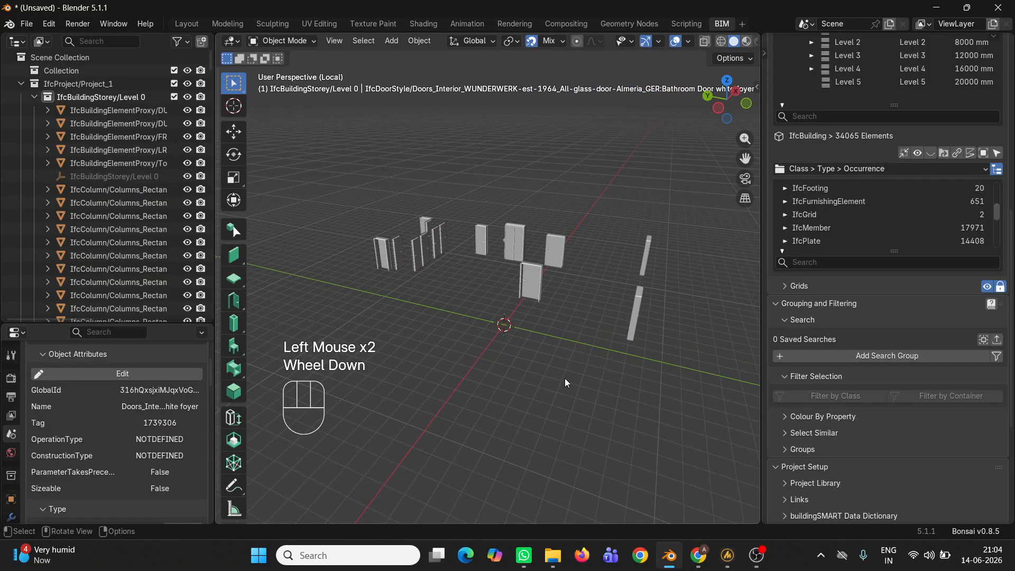
key("slash")
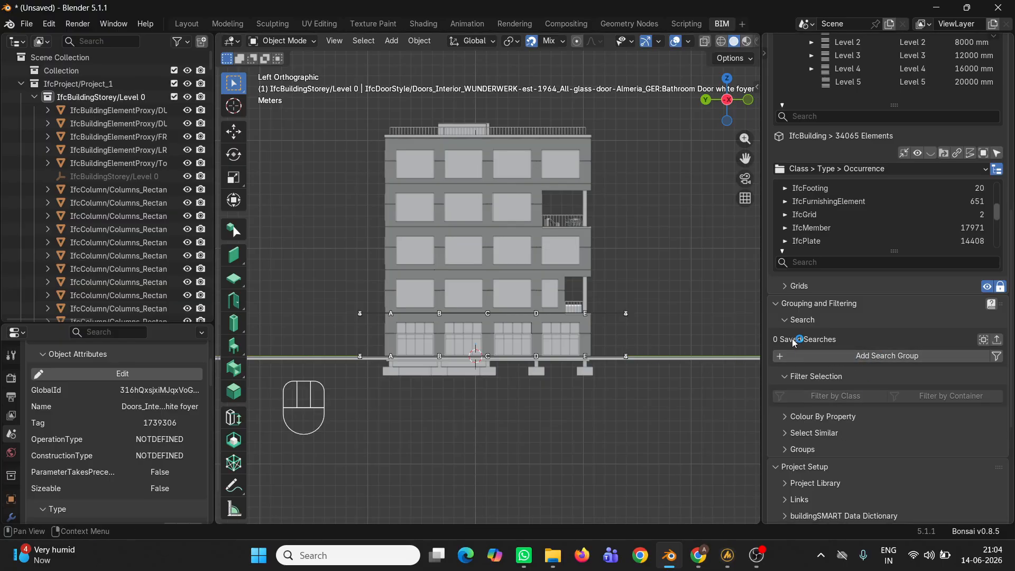
Add a search group with a Class filter set to IfcDoor.
left_click(890, 359)
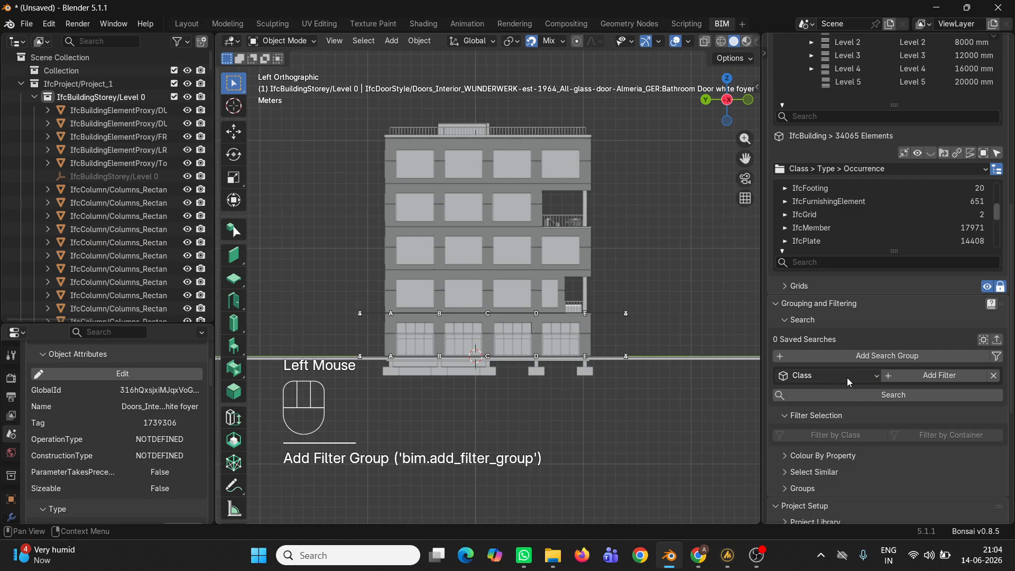
left_click(921, 384)
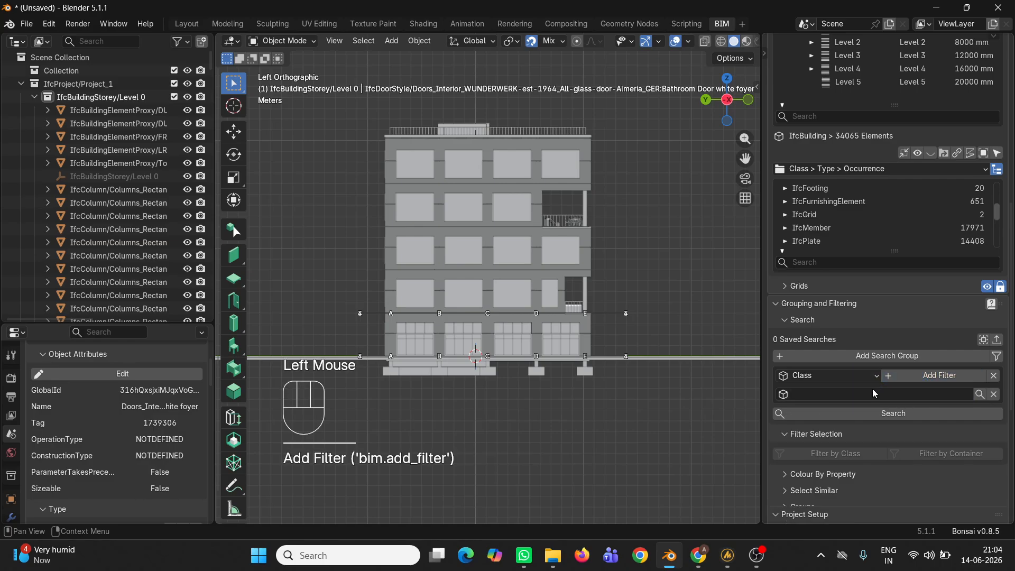
left_click(867, 395)
type("If")
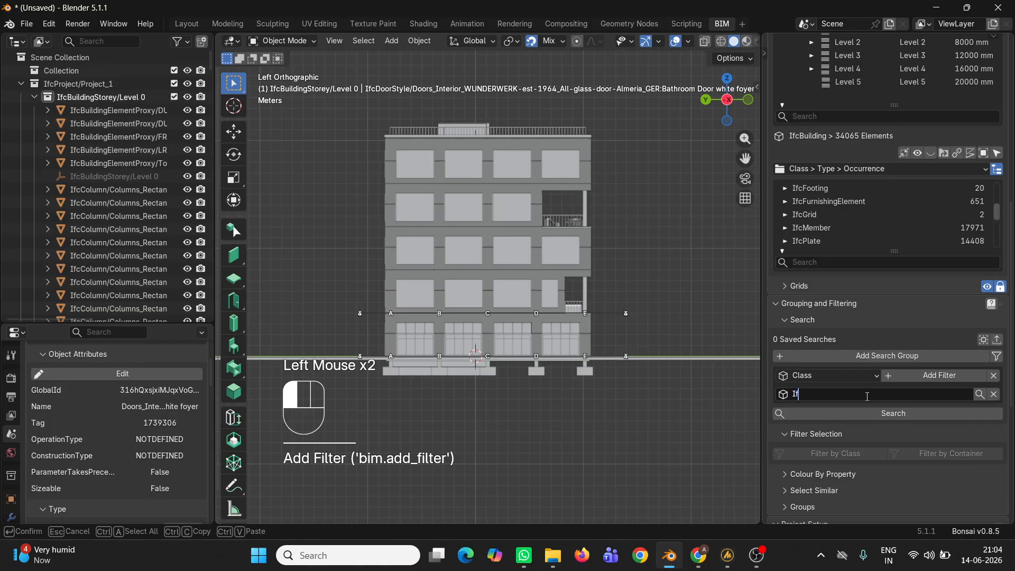
type("cDoor")
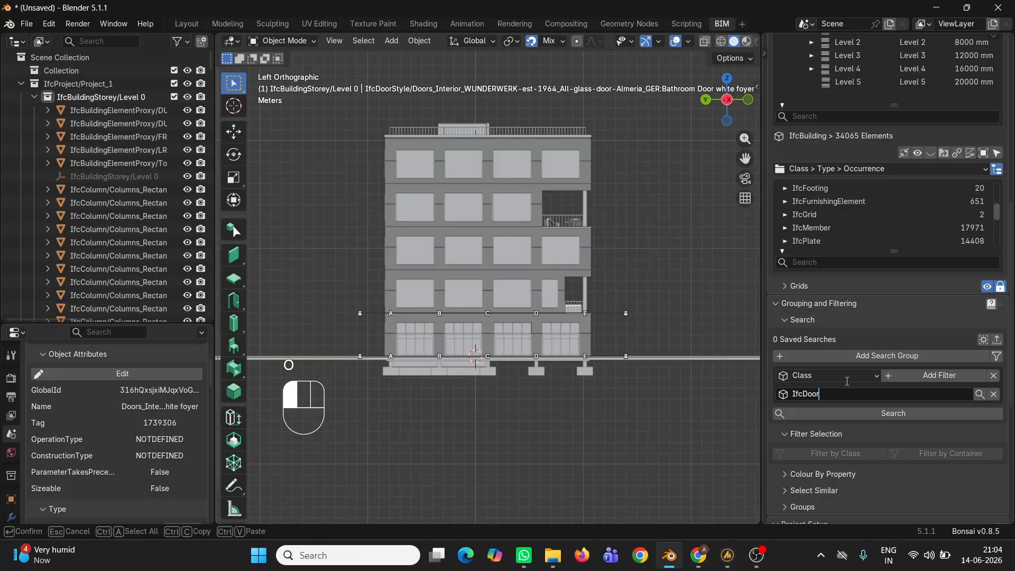
Add a Type filter with the copied "Bathroom Door white foyer" type name to the search group and run the search.
left_click(846, 381)
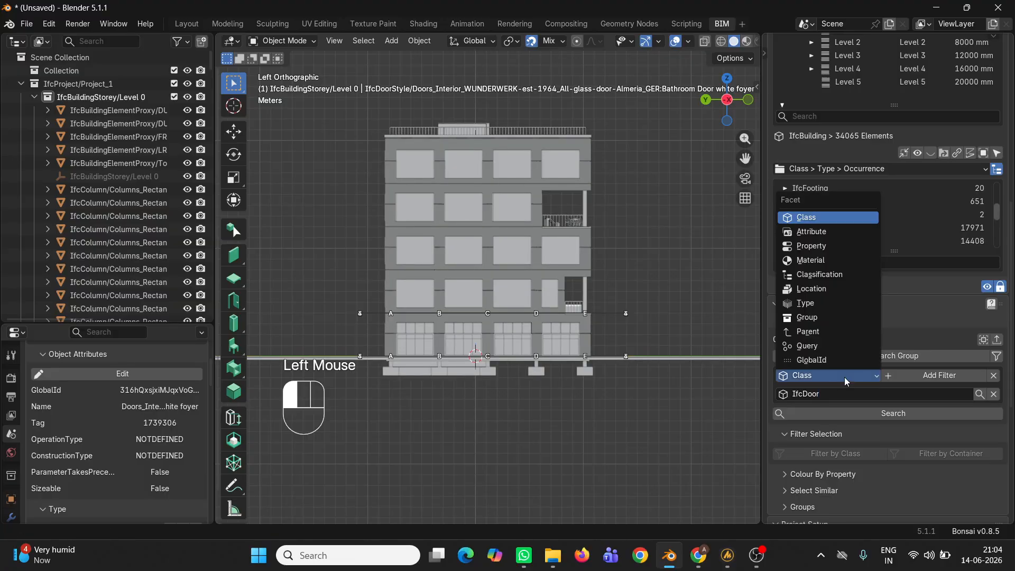
left_click(809, 305)
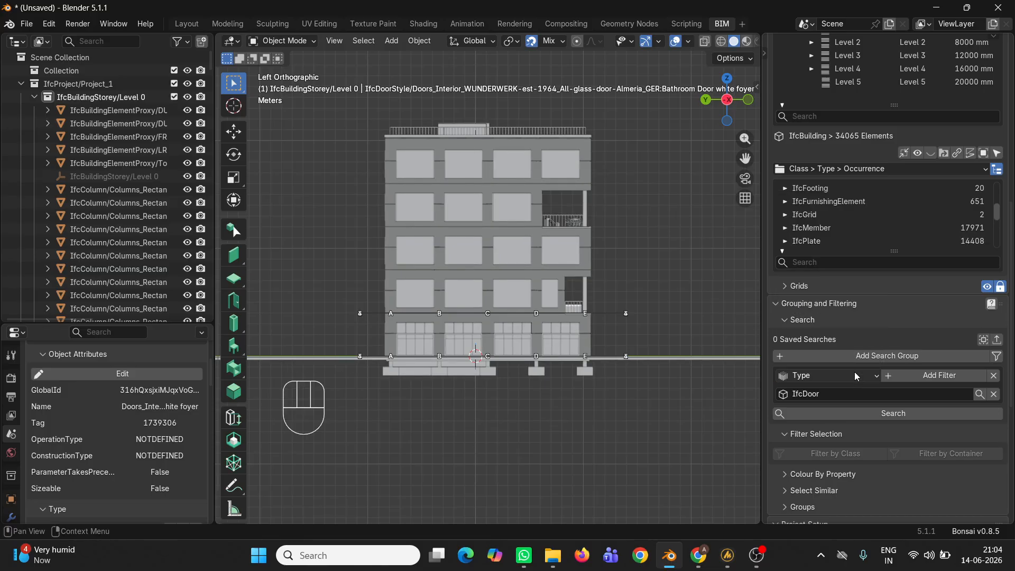
left_click(930, 379)
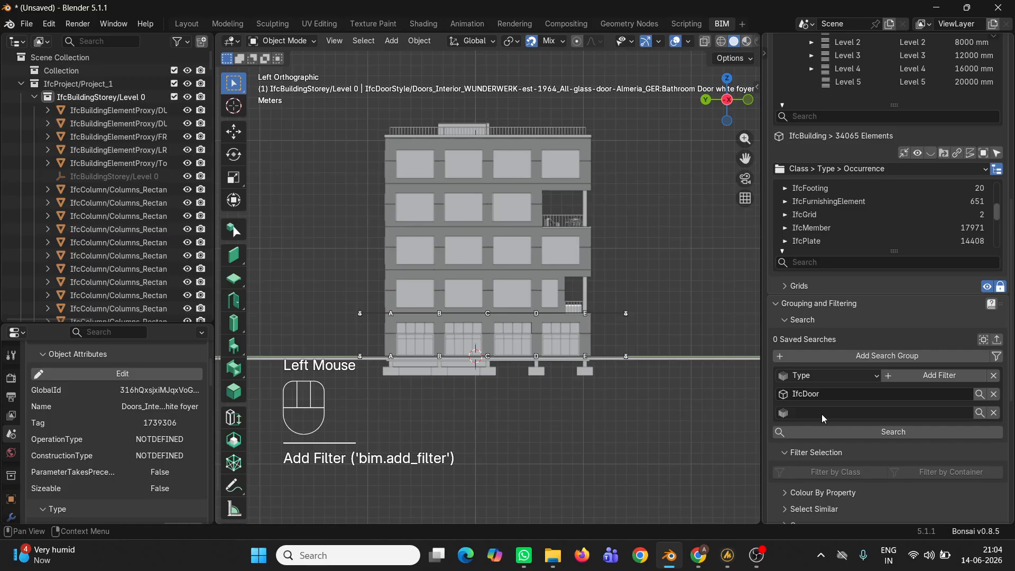
left_click(823, 413)
key("ctrl+v")
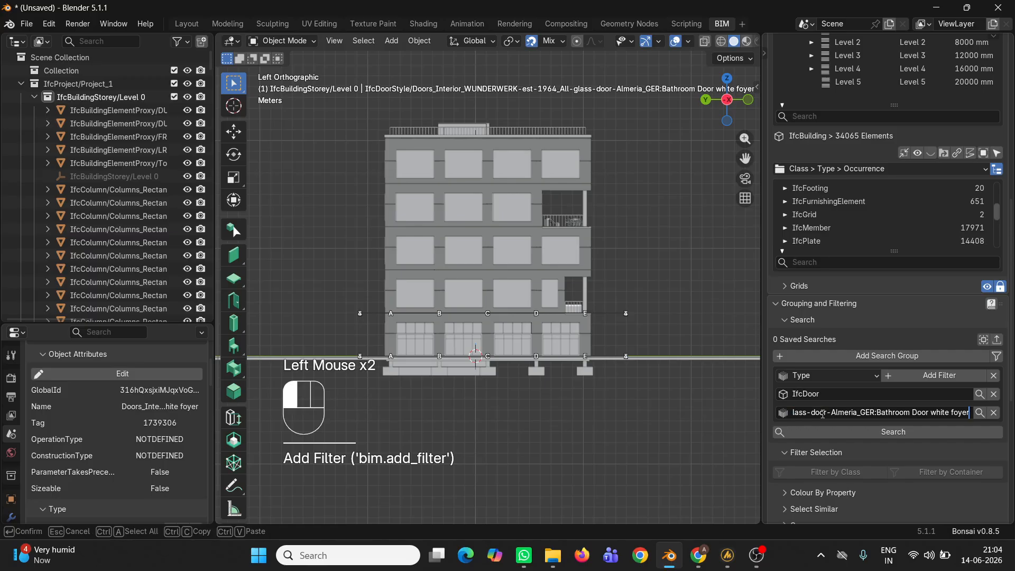
left_click(890, 432)
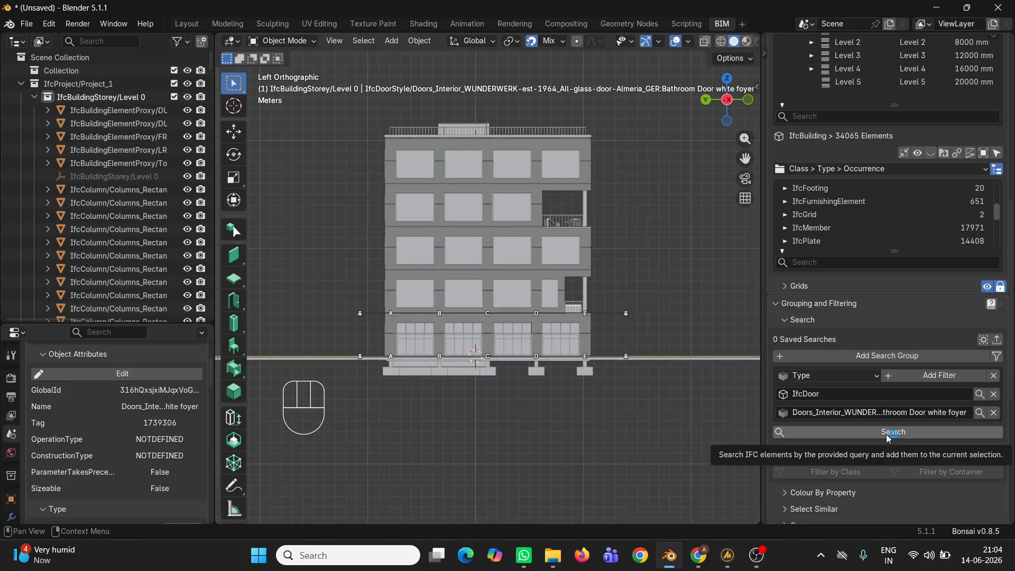
left_click(888, 436)
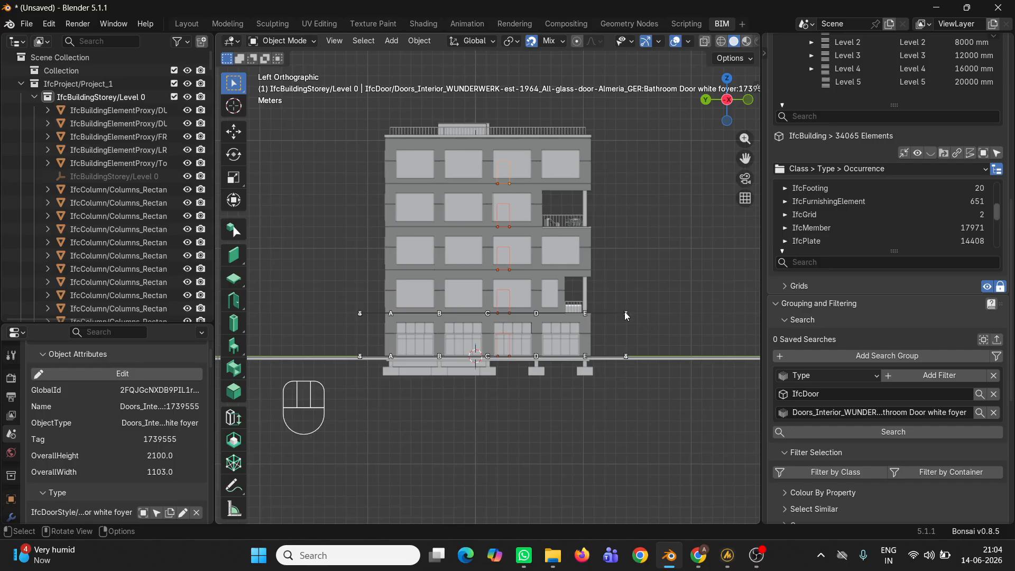
Isolate the selected bathroom doors in local view and inspect them across the storeys in perspective.
key("slash")
middle_click_drag(603, 294, 390, 367)
scroll(454, 358, "down", 2)
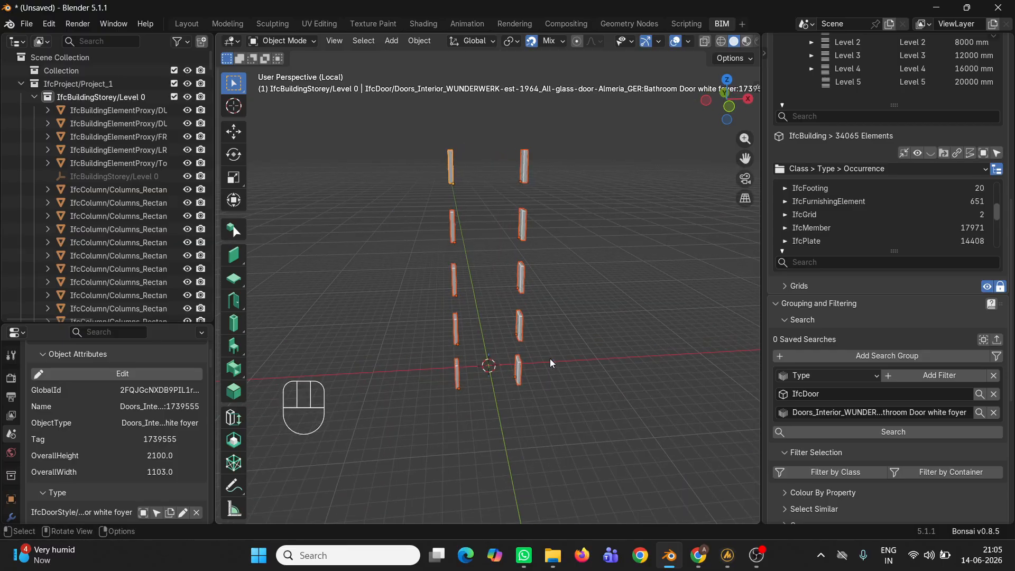
scroll(594, 375, "down", 1)
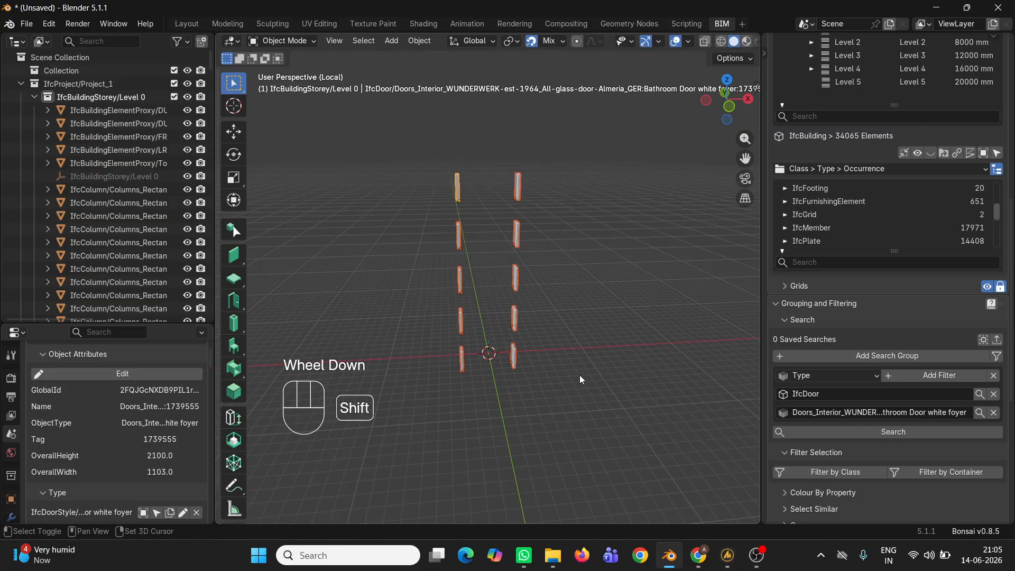
middle_click_drag(579, 375, 615, 376, "shift")
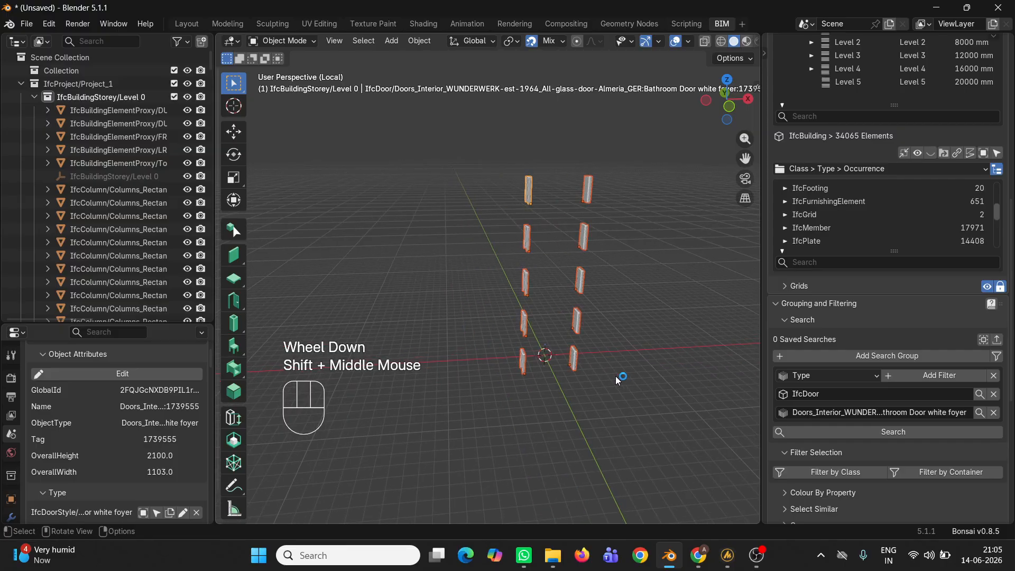
Remove the bathroom door type filter from the search group and run the search again with only the IfcDoor class.
left_click(995, 414)
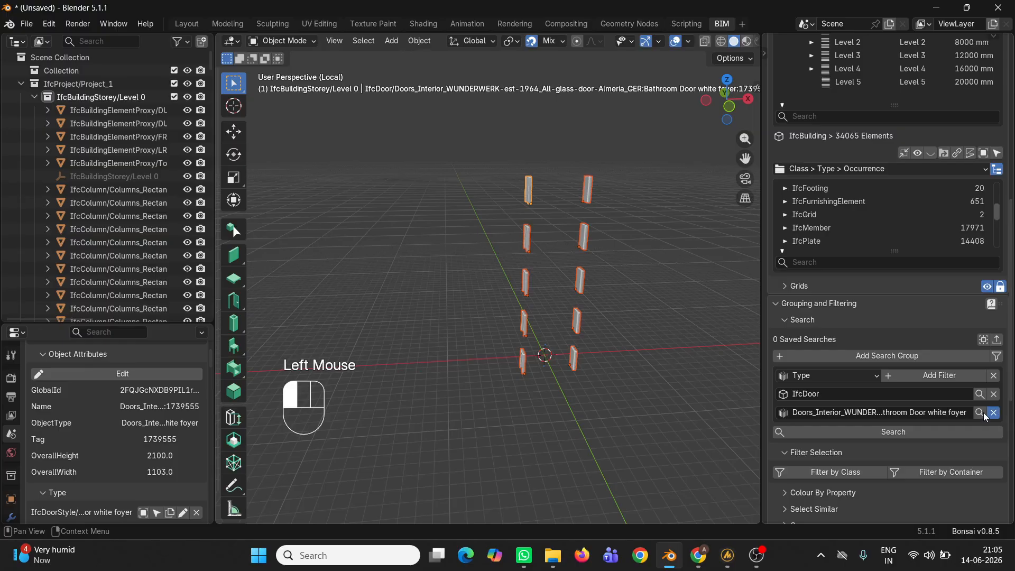
left_click(846, 376)
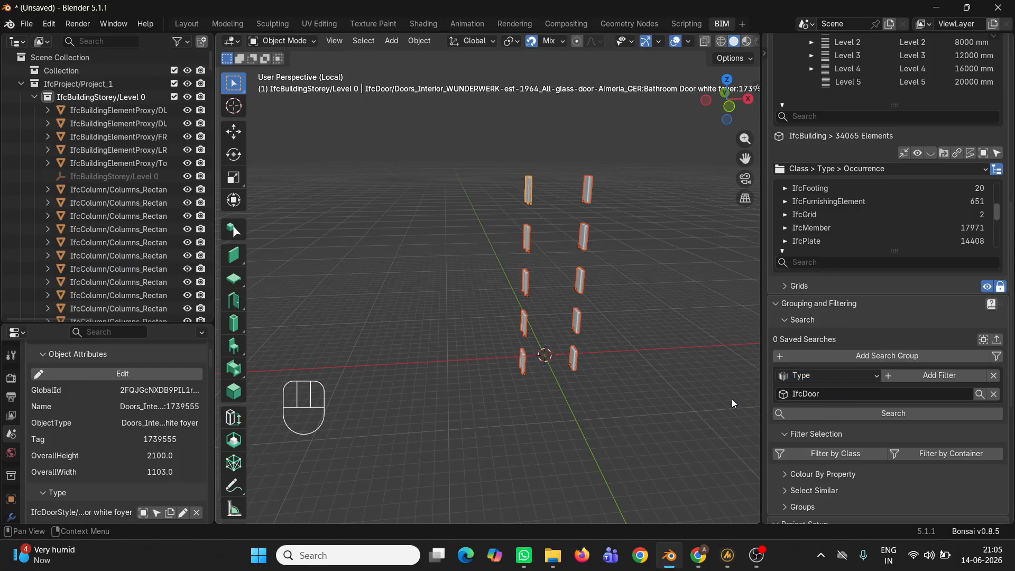
left_click(903, 416)
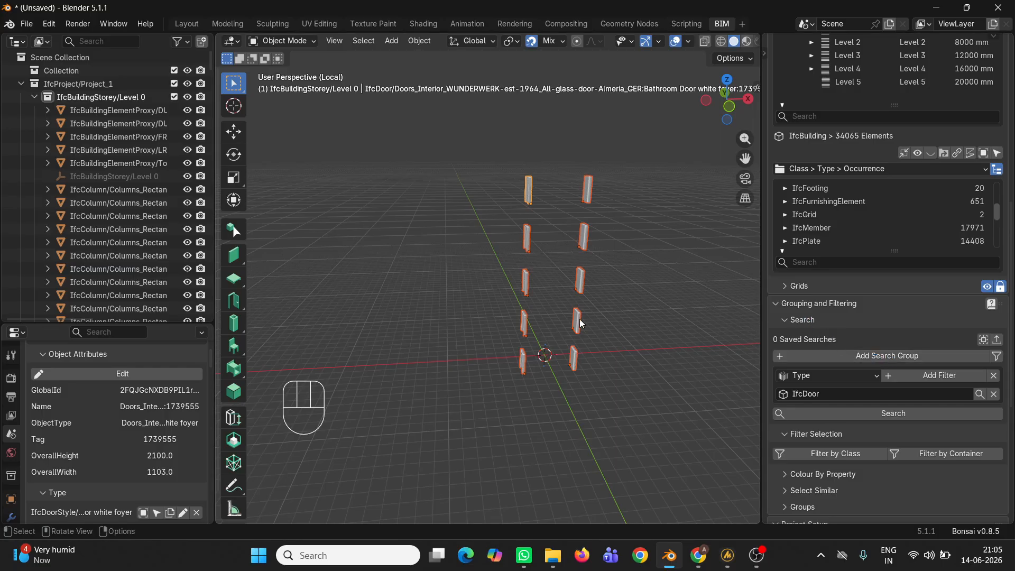
scroll(595, 335, "down", 2)
middle_click_drag(594, 335, 576, 426, "shift")
scroll(550, 362, "up", 2)
middle_click_drag(550, 361, 523, 386, "shift")
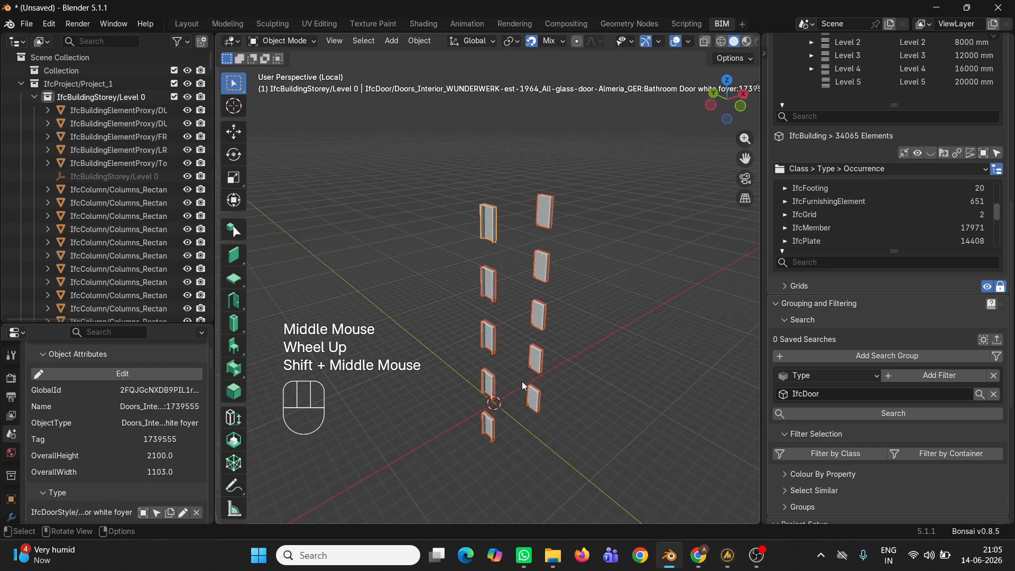